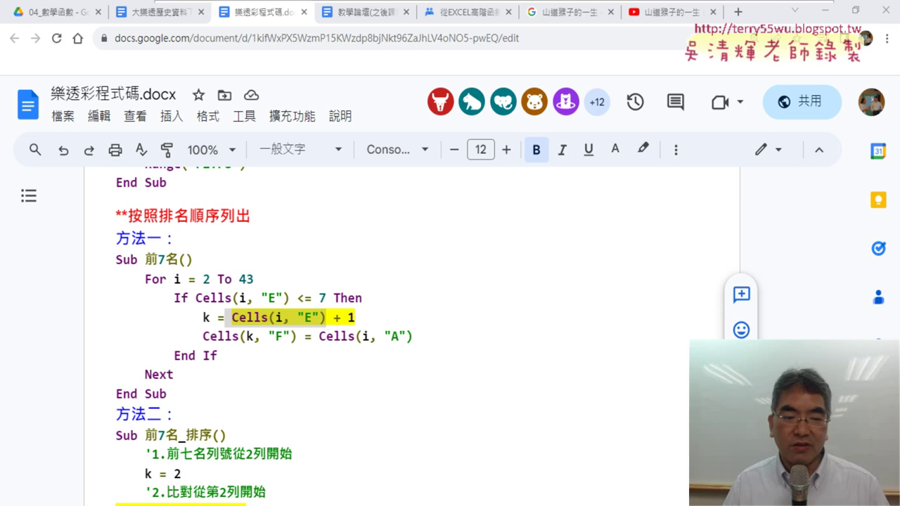
- Review the 101年 and 102年 draw-result sheets in the Excel workbook, then minimize Excel
{"action": "key", "text": "alt+Tab"}
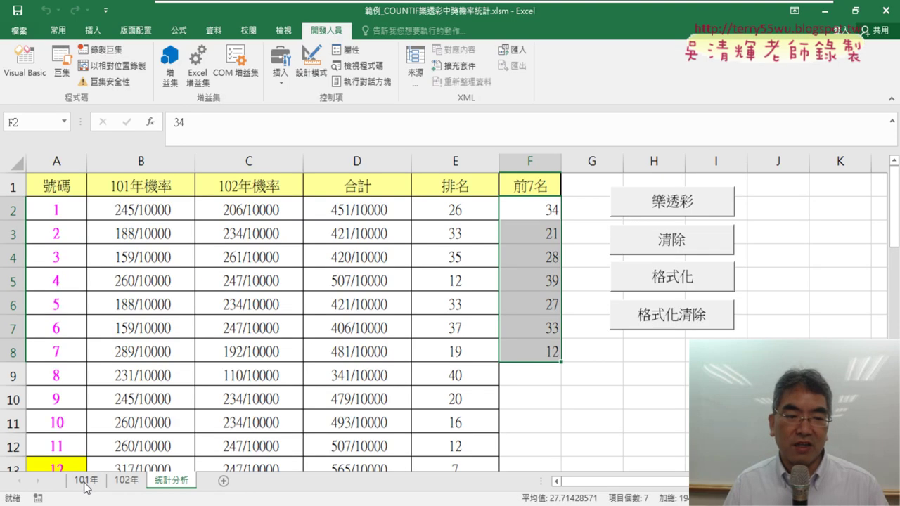
{"action": "left_click", "coordinate": [85, 482]}
{"action": "left_click", "coordinate": [137, 480]}
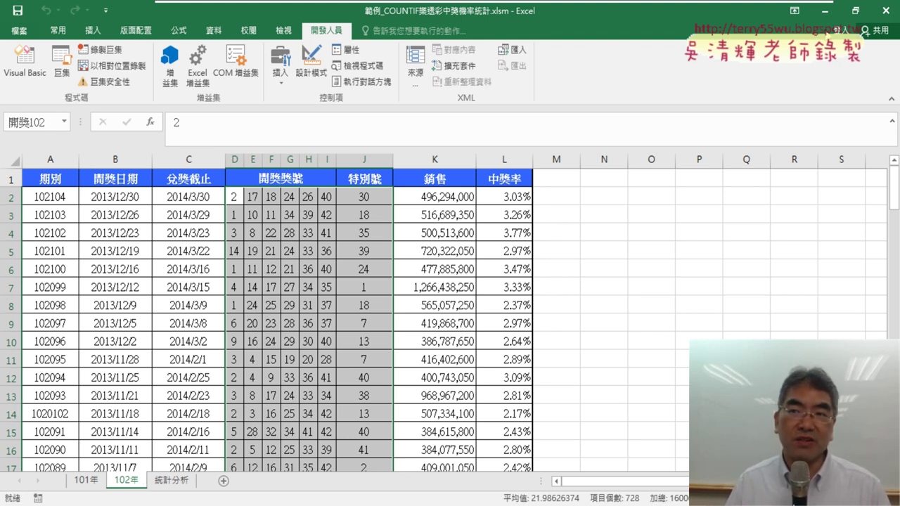
{"action": "left_click", "coordinate": [827, 17]}
- Look over the 大樂透歷史資料下載 document, selecting the words 大樂透 歷史
{"action": "left_click", "coordinate": [52, 12]}
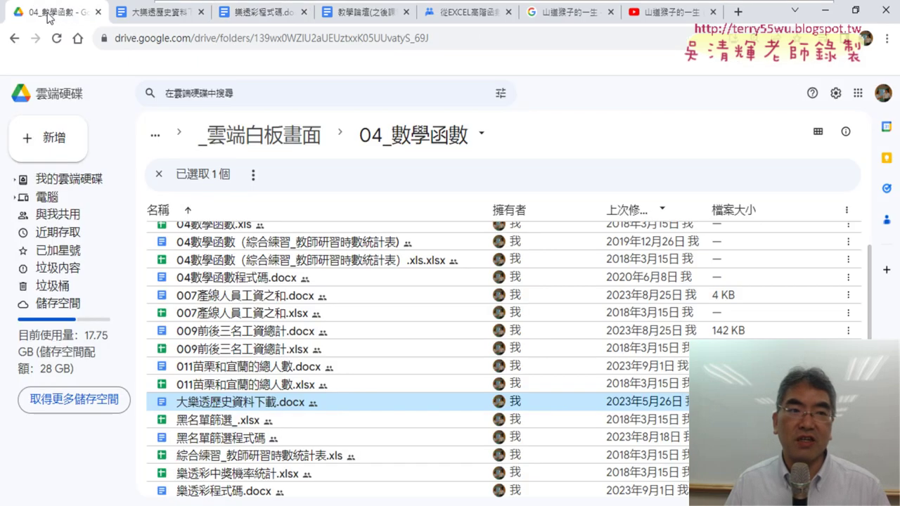
{"action": "left_click", "coordinate": [151, 19]}
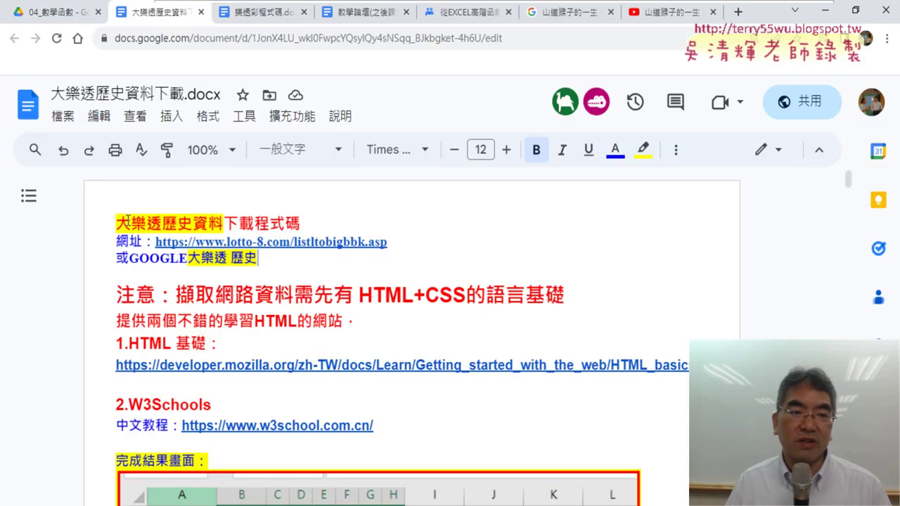
{"action": "left_click_drag", "start_coordinate": [188, 259], "coordinate": [256, 258]}
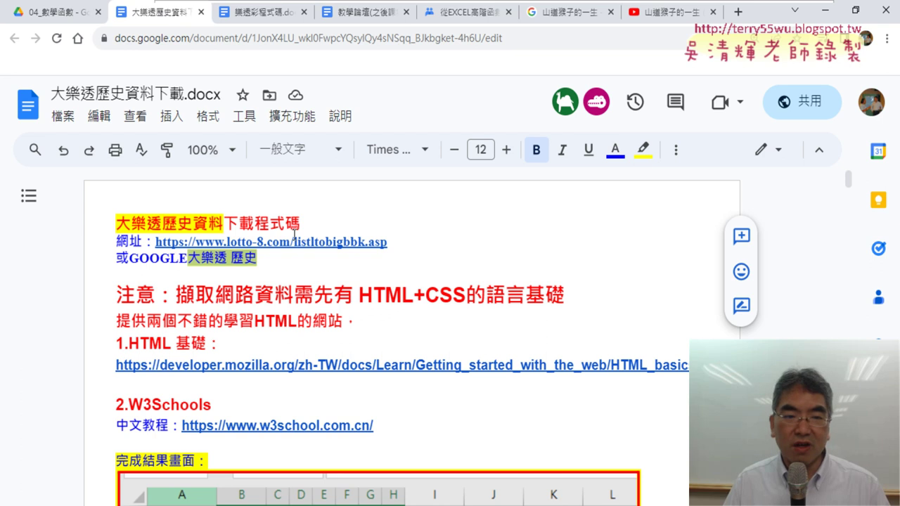
- From the 04_數學函數 Drive folder, open 大樂透歷史資料下載.docx and preview its lotto-8.com link
{"action": "left_click", "coordinate": [45, 13]}
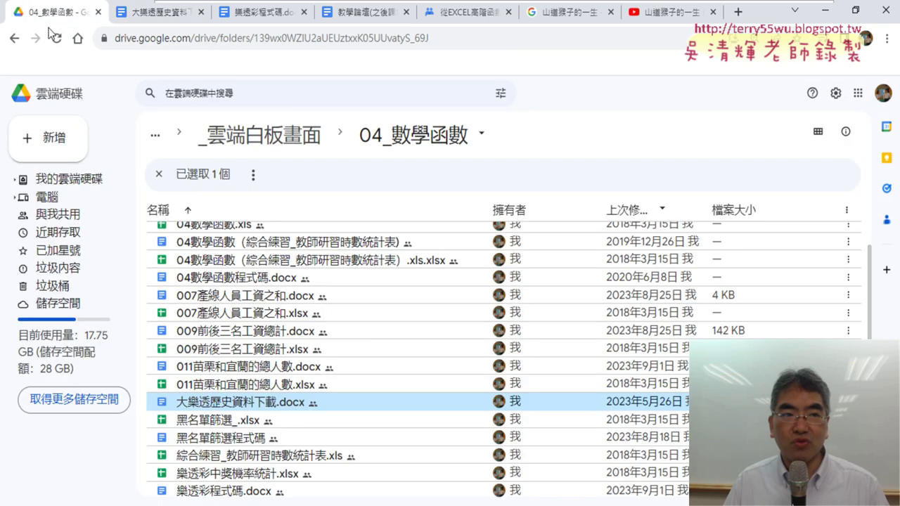
{"action": "scroll", "coordinate": [353, 352], "scroll_direction": "up", "scroll_amount": 1}
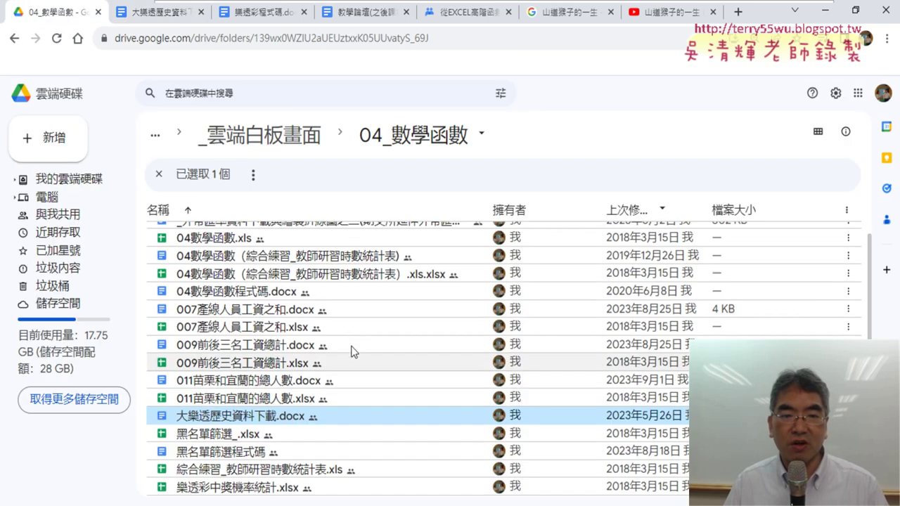
{"action": "scroll", "coordinate": [353, 352], "scroll_direction": "up", "scroll_amount": 1}
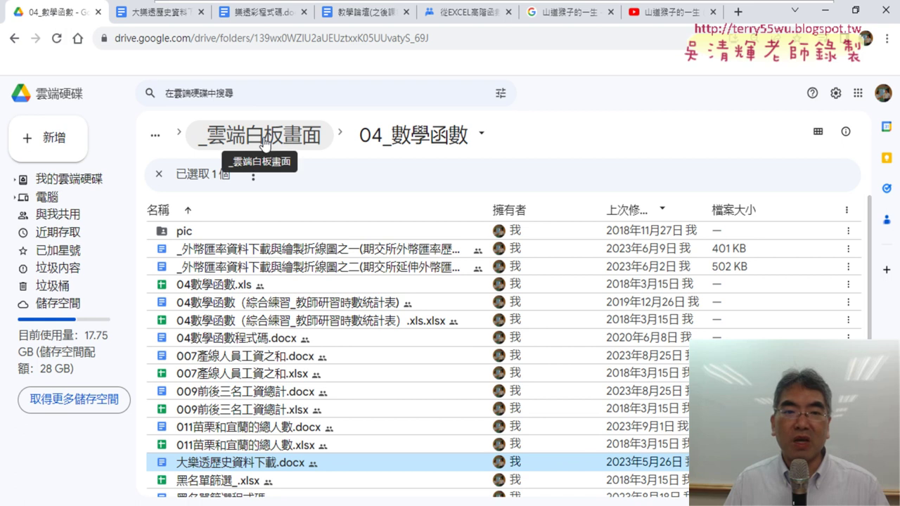
{"action": "scroll", "coordinate": [211, 401], "scroll_direction": "down", "scroll_amount": 1}
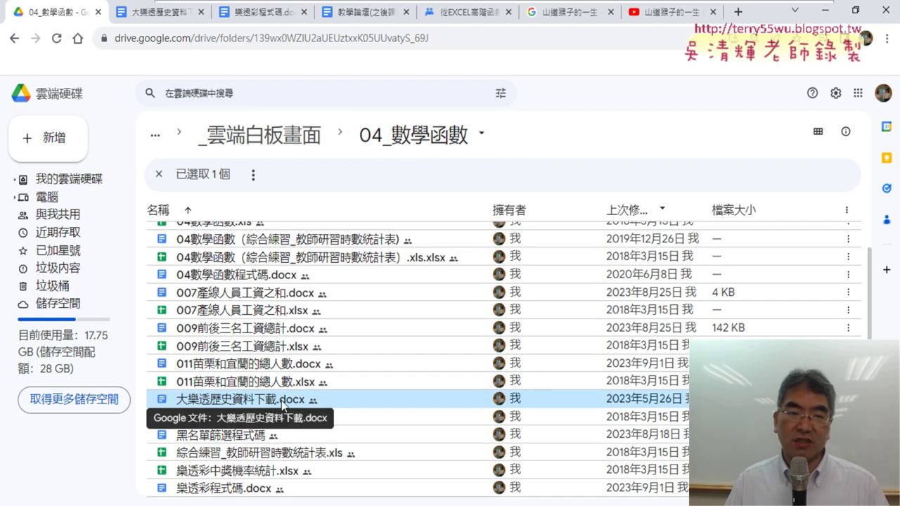
{"action": "double_click", "coordinate": [283, 403]}
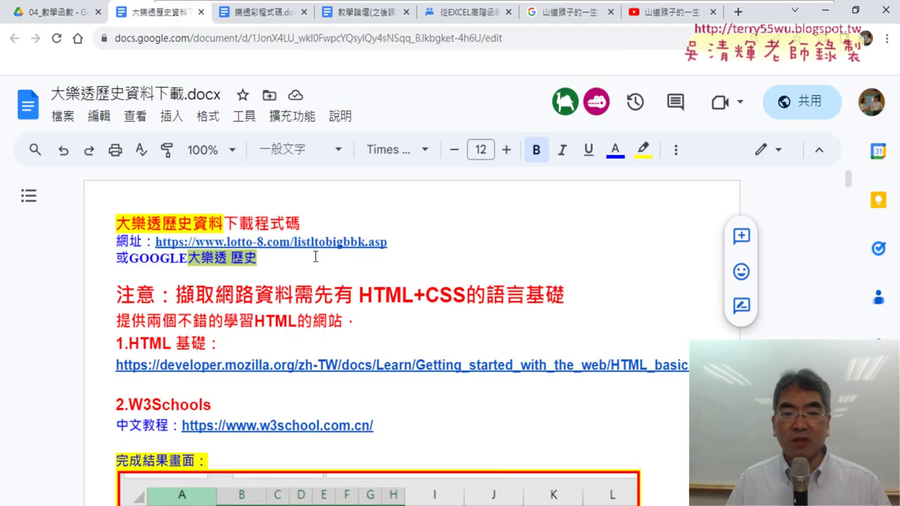
{"action": "left_click", "coordinate": [326, 242]}
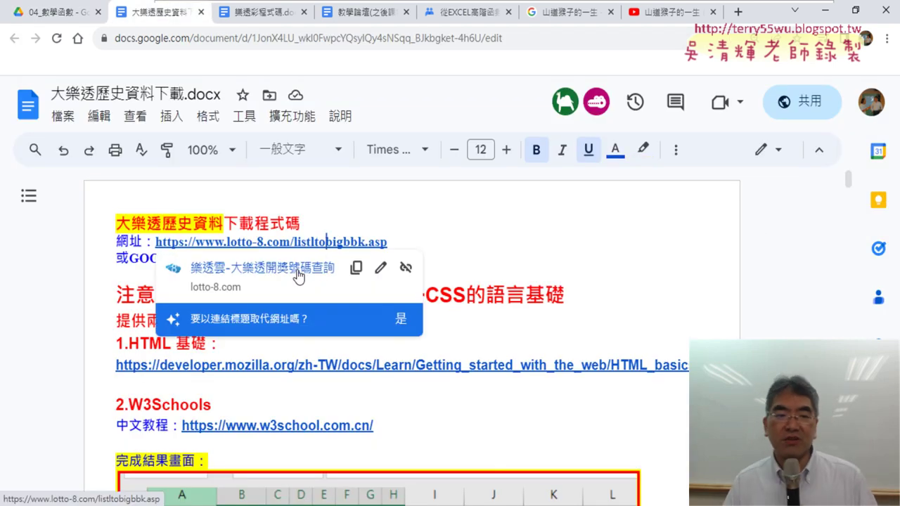
- Follow the lotto-8.com link and select the first two draw rows of the results table
{"action": "left_click", "coordinate": [298, 274]}
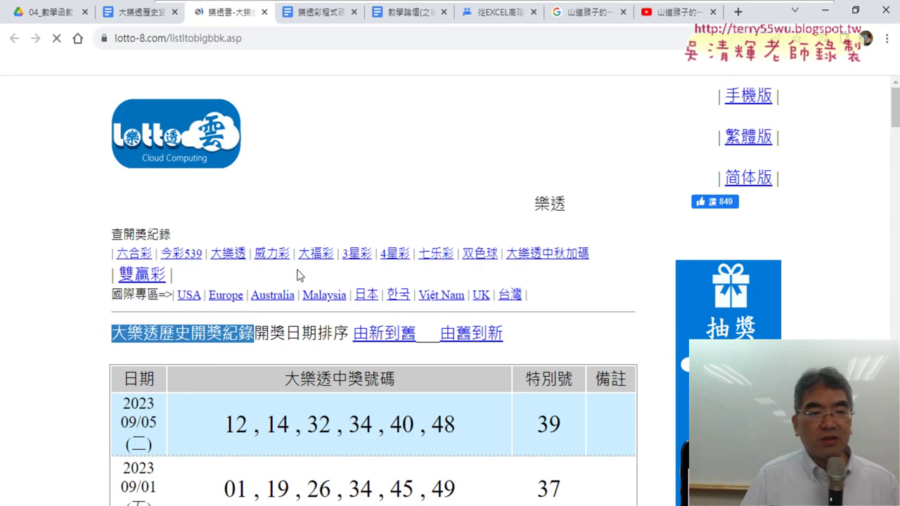
{"action": "scroll", "coordinate": [2, 251], "scroll_direction": "down", "scroll_amount": 5}
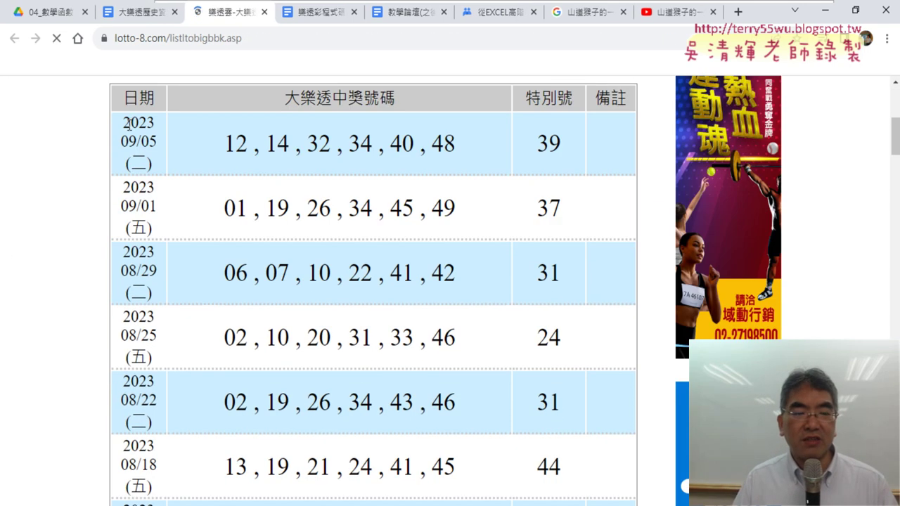
{"action": "left_click_drag", "start_coordinate": [125, 121], "coordinate": [608, 214]}
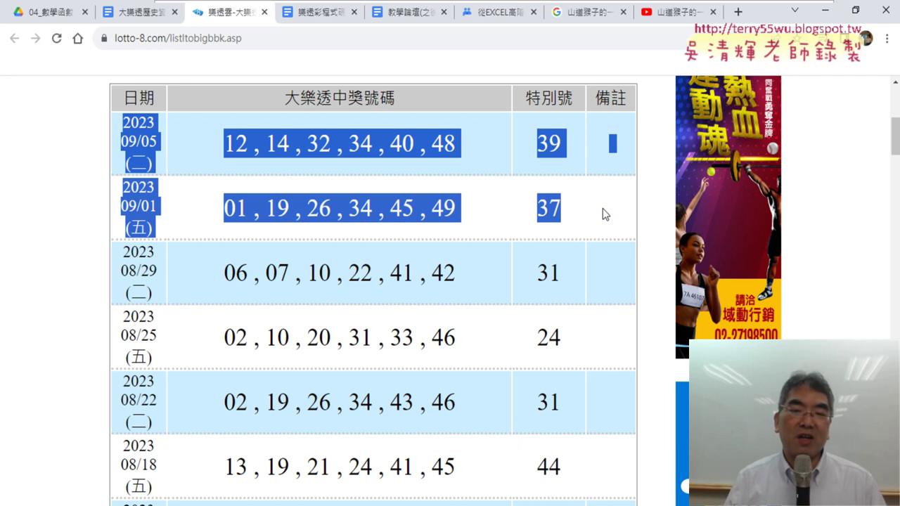
{"action": "left_click", "coordinate": [124, 97]}
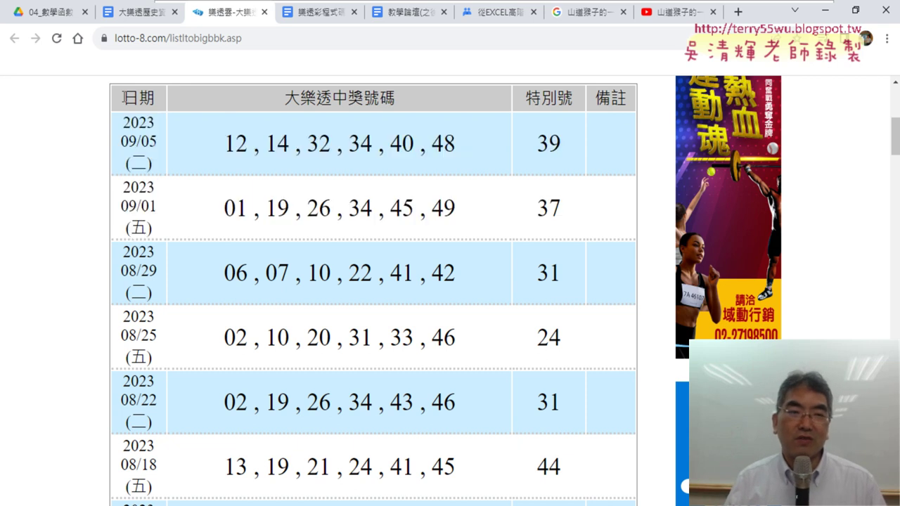
{"action": "left_click_drag", "start_coordinate": [124, 97], "coordinate": [581, 420]}
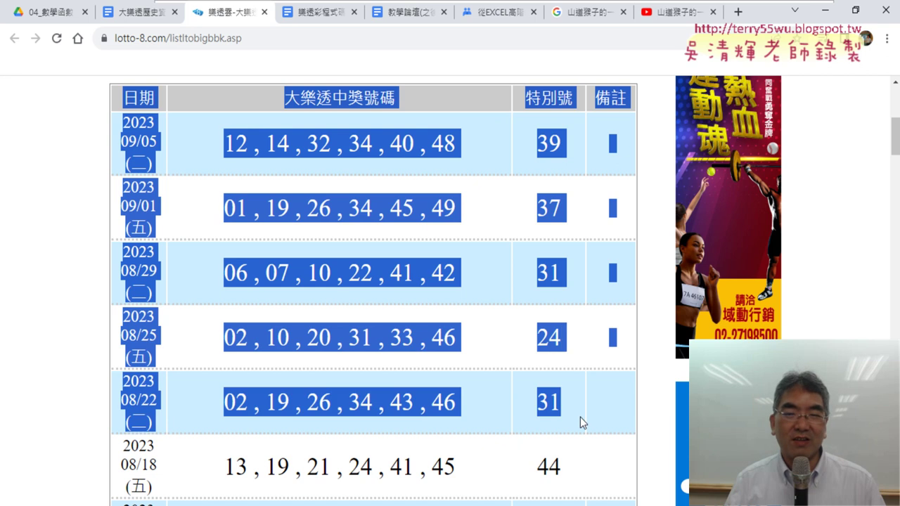
{"action": "scroll", "coordinate": [630, 361], "scroll_direction": "down", "scroll_amount": 15}
{"action": "left_click_drag", "start_coordinate": [580, 418], "coordinate": [633, 391]}
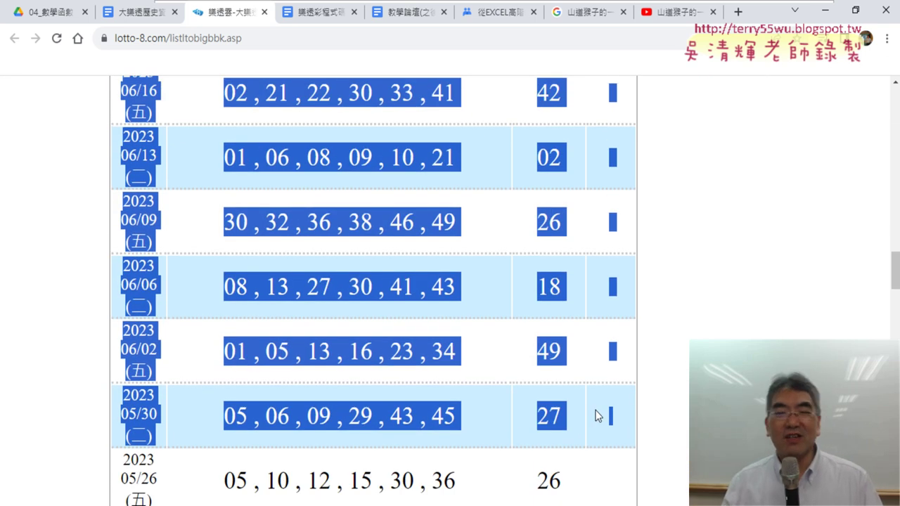
{"action": "scroll", "coordinate": [596, 415], "scroll_direction": "down", "scroll_amount": 2}
{"action": "scroll", "coordinate": [596, 415], "scroll_direction": "down", "scroll_amount": 2}
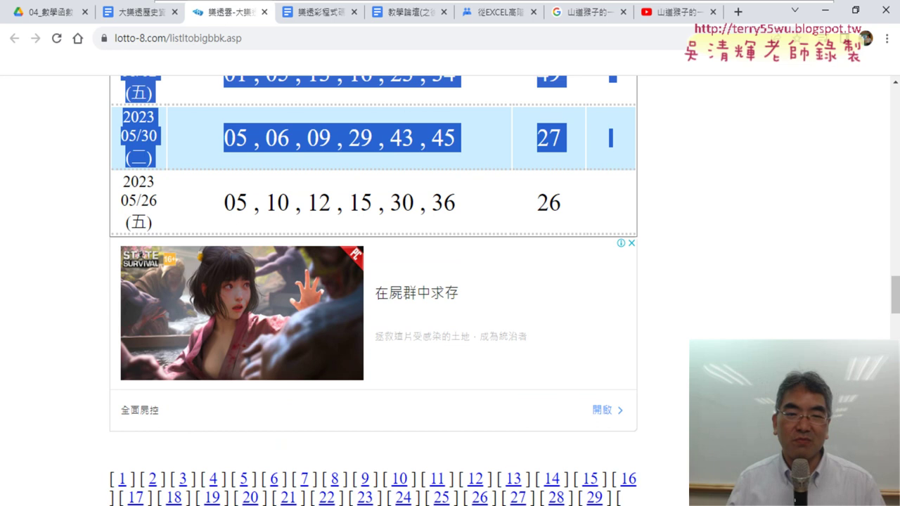
{"action": "scroll", "coordinate": [675, 376], "scroll_direction": "down", "scroll_amount": 4}
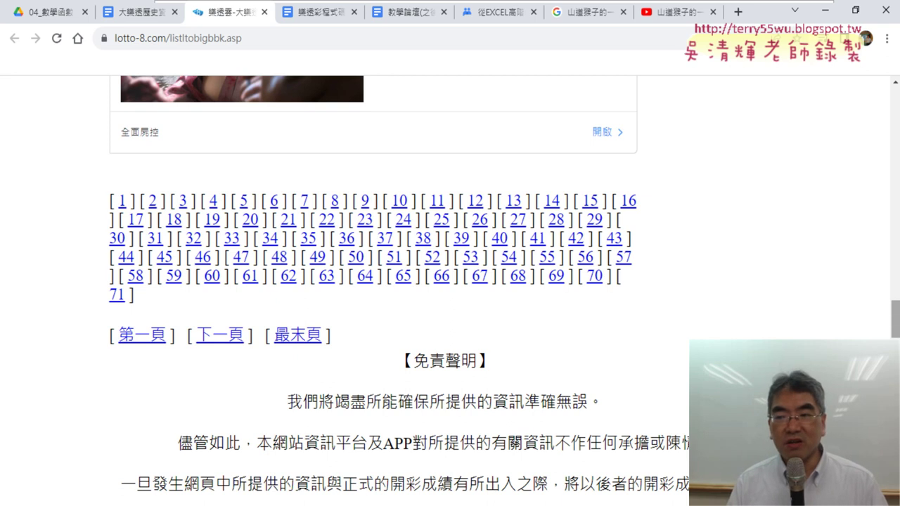
{"action": "left_click_drag", "start_coordinate": [896, 322], "coordinate": [896, 125]}
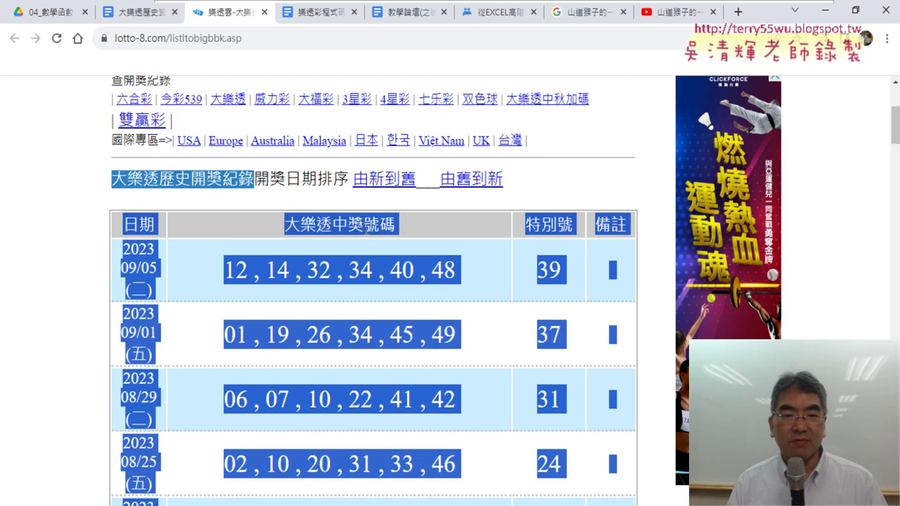
{"action": "left_click", "coordinate": [189, 204]}
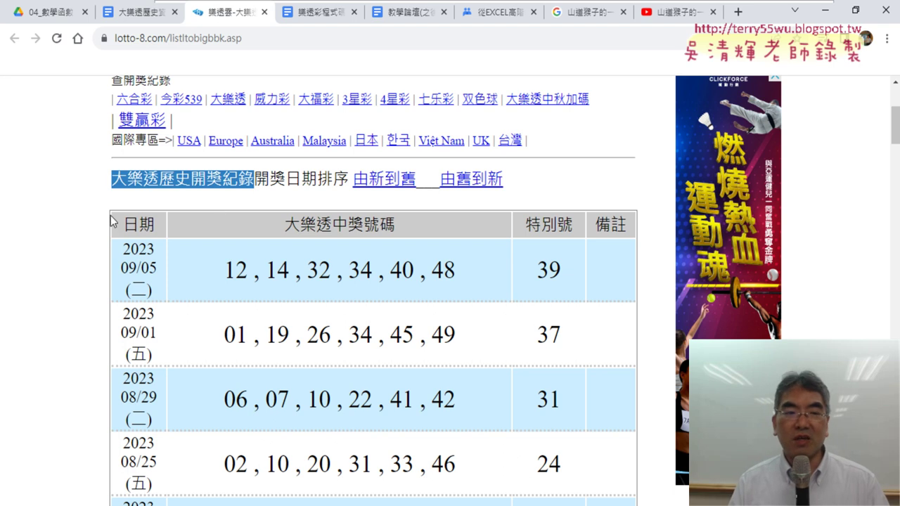
- Inspect the 日期 header cell with 檢查 to open DevTools' Elements panel
{"action": "right_click", "coordinate": [140, 220]}
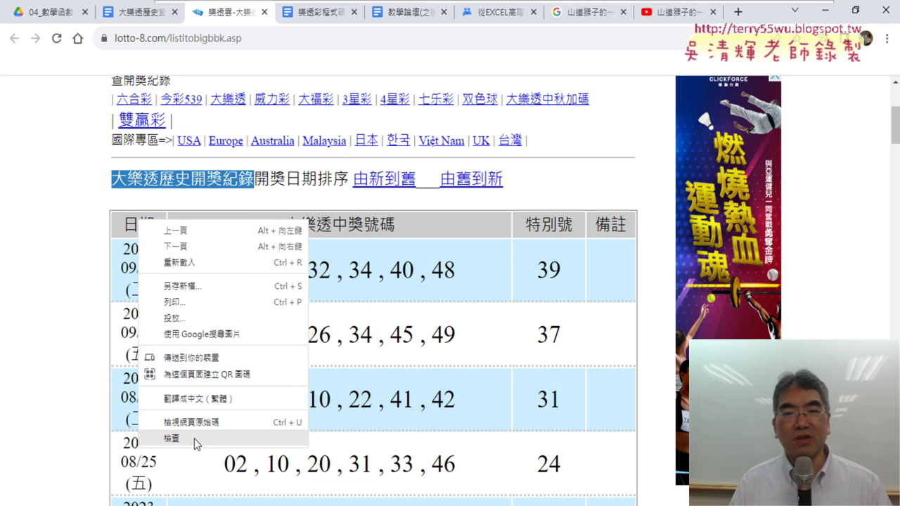
{"action": "left_click", "coordinate": [172, 439]}
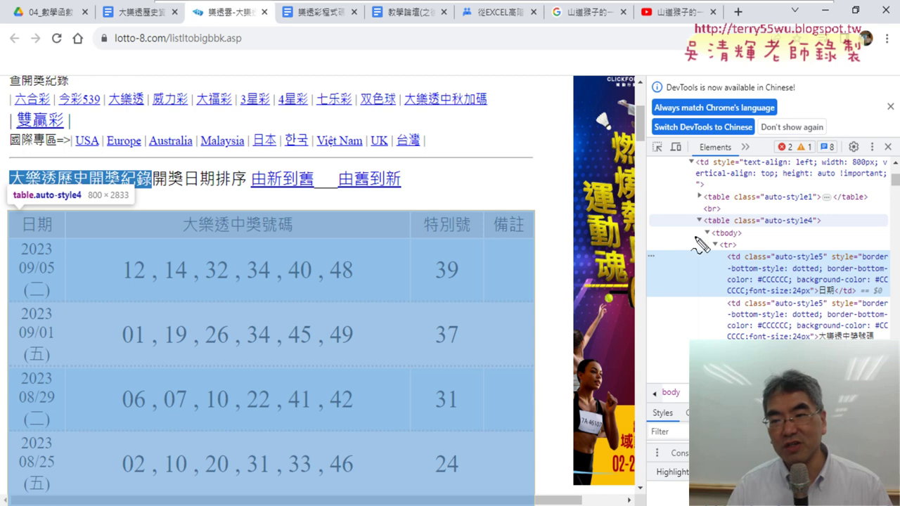
- Underline <table class="auto-style4"> in red in the Elements panel
{"action": "left_click_drag", "start_coordinate": [703, 227], "coordinate": [728, 225]}
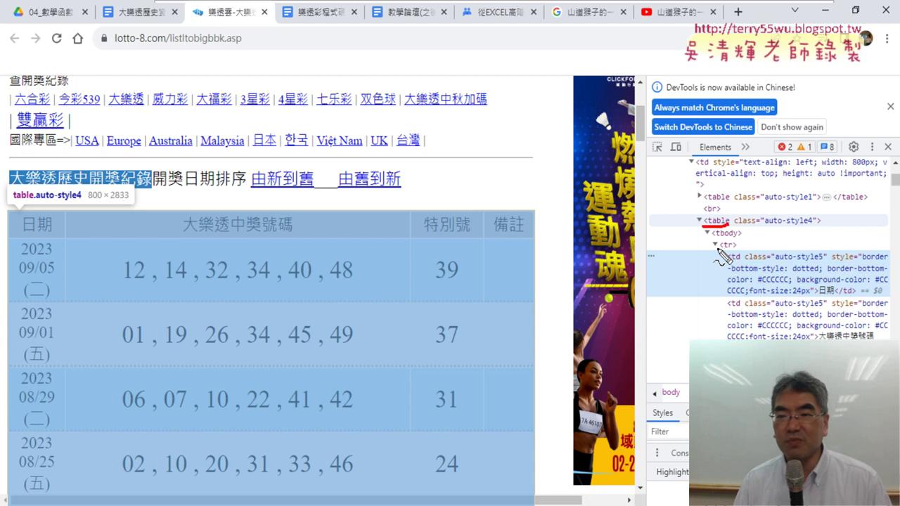
- Underline the <tr> and <td> tags and the table's header row in red
{"action": "left_click_drag", "start_coordinate": [718, 246], "coordinate": [735, 246]}
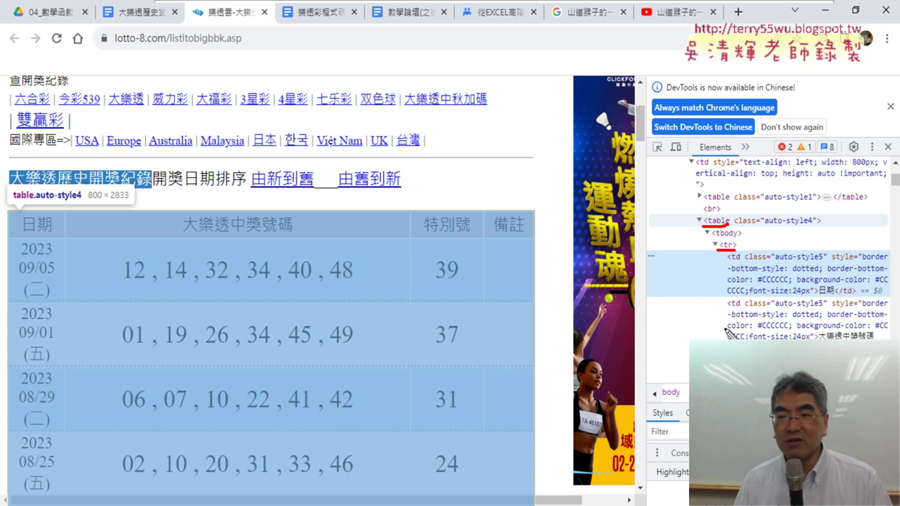
{"action": "left_click_drag", "start_coordinate": [729, 262], "coordinate": [740, 261]}
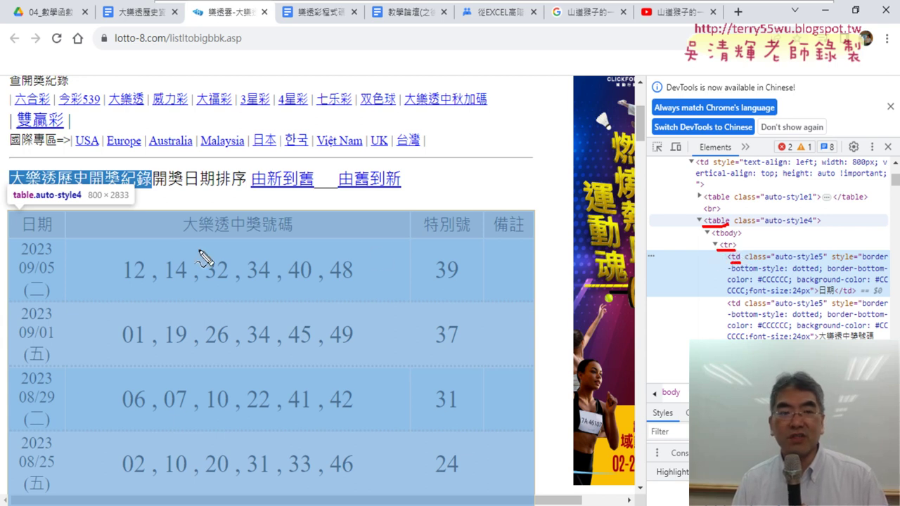
{"action": "mouse_move", "coordinate": [11, 214]}
{"action": "left_mouse_down"}
{"action": "mouse_move", "coordinate": [12, 241]}
{"action": "mouse_move", "coordinate": [490, 212]}
{"action": "mouse_move", "coordinate": [518, 235]}
{"action": "left_mouse_up"}
{"action": "left_click_drag", "start_coordinate": [15, 236], "coordinate": [477, 241]}
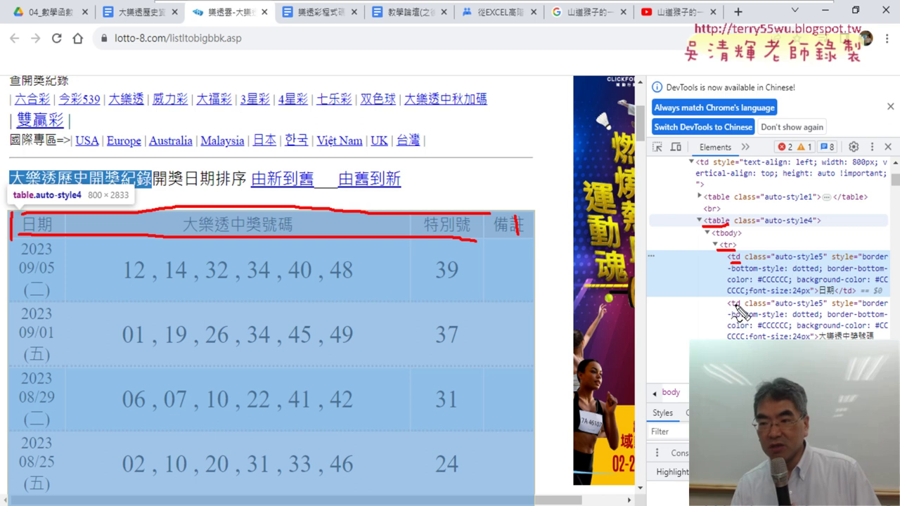
- Mark the 日期 cell's closing </td> tag and circle its text, then clear the annotations
{"action": "left_click_drag", "start_coordinate": [835, 294], "coordinate": [856, 293]}
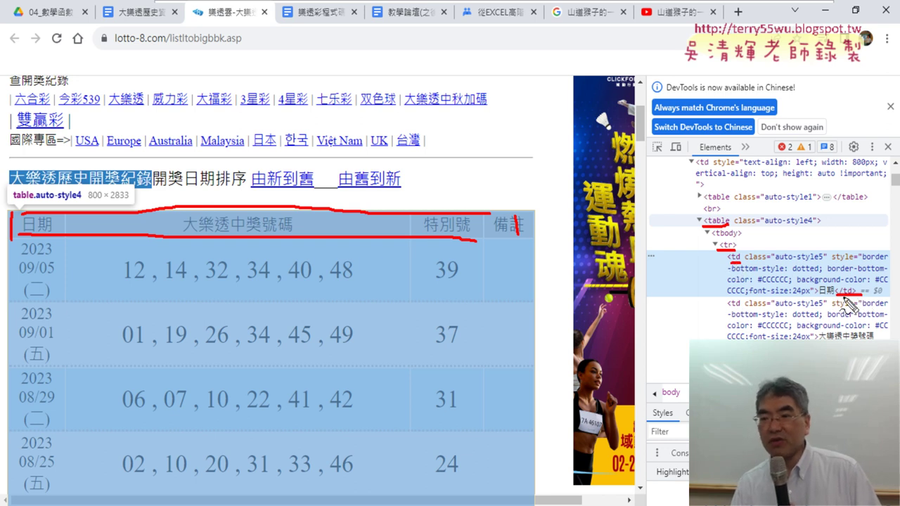
{"action": "left_click_drag", "start_coordinate": [841, 284], "coordinate": [834, 292]}
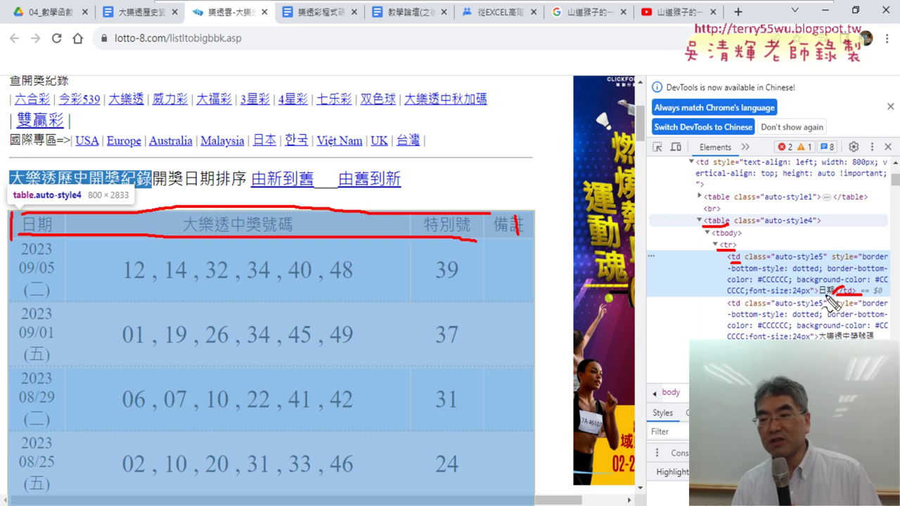
{"action": "left_click_drag", "start_coordinate": [833, 285], "coordinate": [844, 283]}
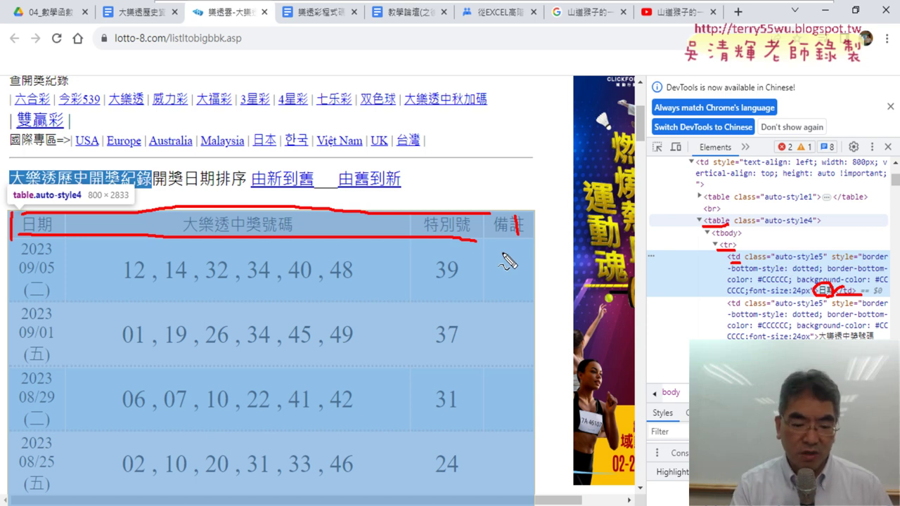
{"action": "key", "text": "Escape"}
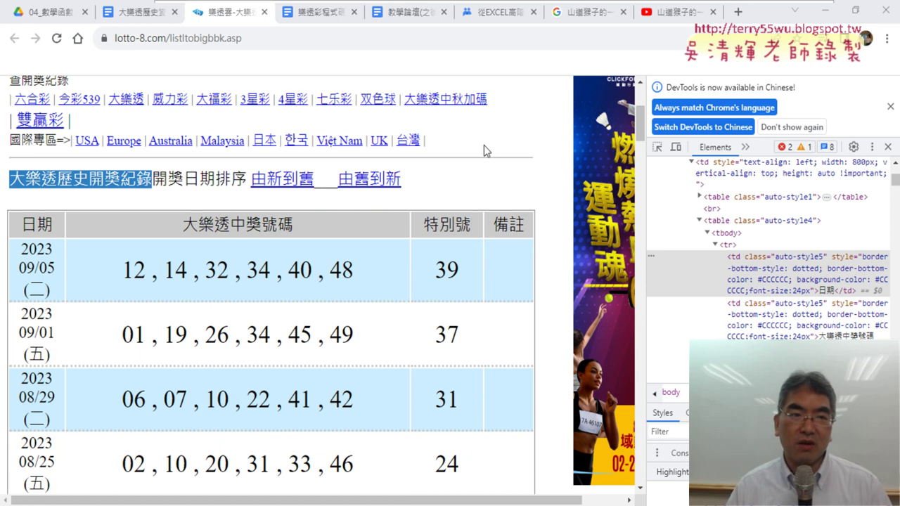
- Scroll the notes to the 範例程式碼 section and select the Sub 大樂透下載 macro code
{"action": "left_click", "coordinate": [134, 14]}
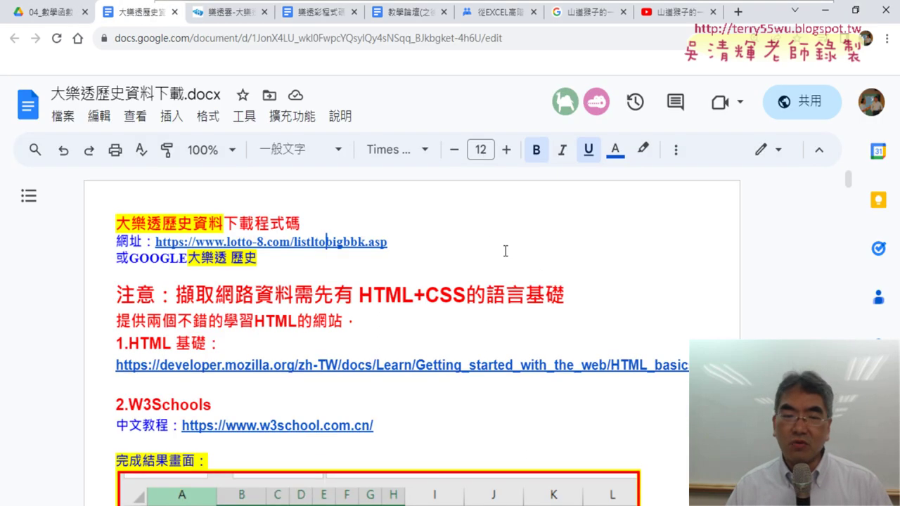
{"action": "scroll", "coordinate": [539, 264], "scroll_direction": "down", "scroll_amount": 4}
{"action": "scroll", "coordinate": [616, 268], "scroll_direction": "down", "scroll_amount": 2}
{"action": "scroll", "coordinate": [675, 217], "scroll_direction": "down", "scroll_amount": 3}
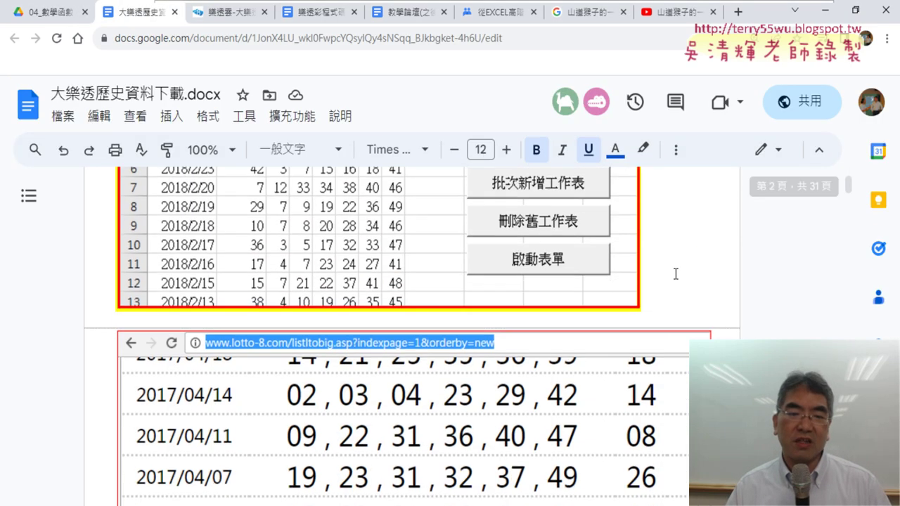
{"action": "scroll", "coordinate": [674, 274], "scroll_direction": "down", "scroll_amount": 4}
{"action": "scroll", "coordinate": [675, 273], "scroll_direction": "down", "scroll_amount": 5}
{"action": "scroll", "coordinate": [675, 274], "scroll_direction": "down", "scroll_amount": 1}
{"action": "scroll", "coordinate": [674, 273], "scroll_direction": "down", "scroll_amount": 3}
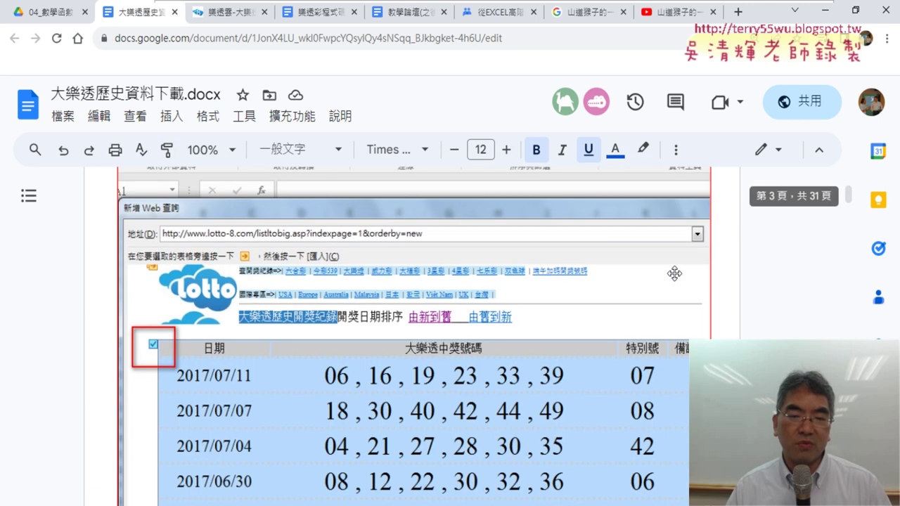
{"action": "scroll", "coordinate": [675, 273], "scroll_direction": "down", "scroll_amount": 3}
{"action": "scroll", "coordinate": [674, 274], "scroll_direction": "up", "scroll_amount": 3}
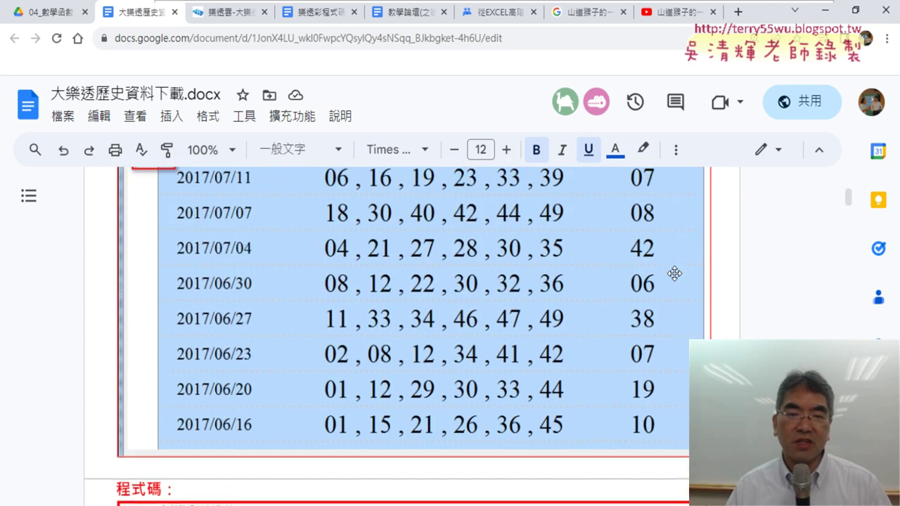
{"action": "scroll", "coordinate": [303, 240], "scroll_direction": "up", "scroll_amount": 1}
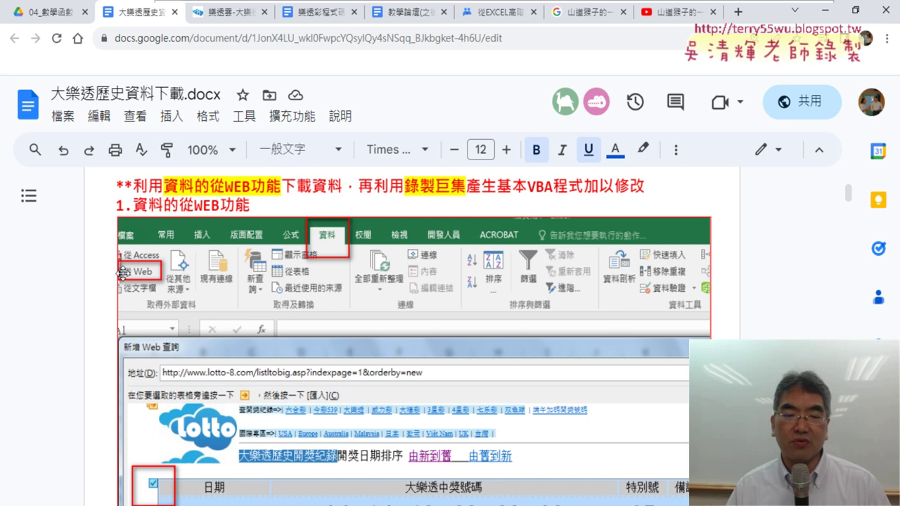
{"action": "scroll", "coordinate": [157, 274], "scroll_direction": "down", "scroll_amount": 3}
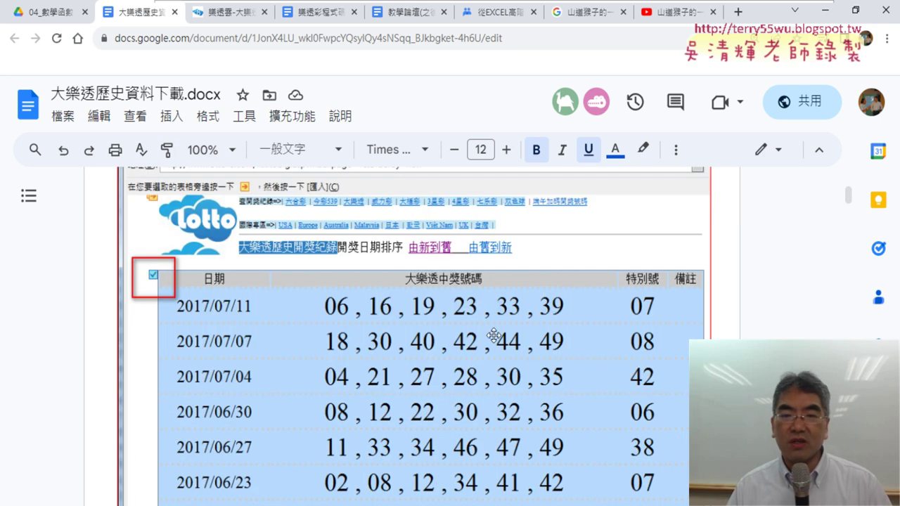
{"action": "scroll", "coordinate": [616, 368], "scroll_direction": "down", "scroll_amount": 4}
{"action": "scroll", "coordinate": [457, 288], "scroll_direction": "down", "scroll_amount": 3}
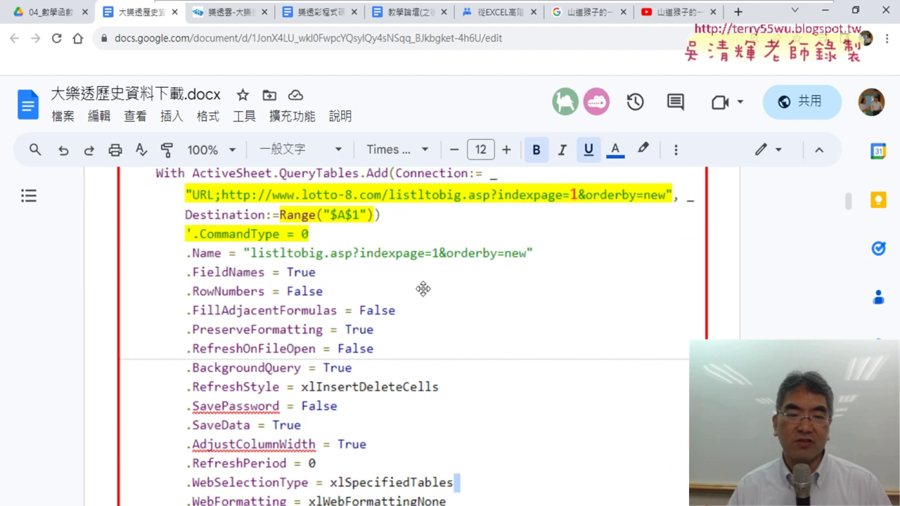
{"action": "scroll", "coordinate": [317, 346], "scroll_direction": "down", "scroll_amount": 4}
{"action": "scroll", "coordinate": [332, 346], "scroll_direction": "down", "scroll_amount": 2}
{"action": "scroll", "coordinate": [331, 345], "scroll_direction": "down", "scroll_amount": 1}
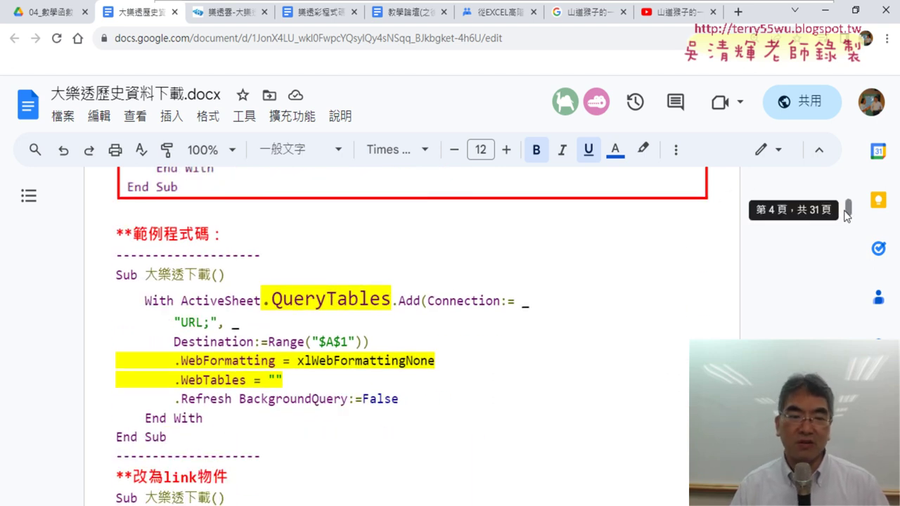
{"action": "mouse_move", "coordinate": [115, 275]}
{"action": "left_mouse_down"}
{"action": "mouse_move", "coordinate": [193, 288]}
{"action": "mouse_move", "coordinate": [206, 455]}
{"action": "left_mouse_up"}
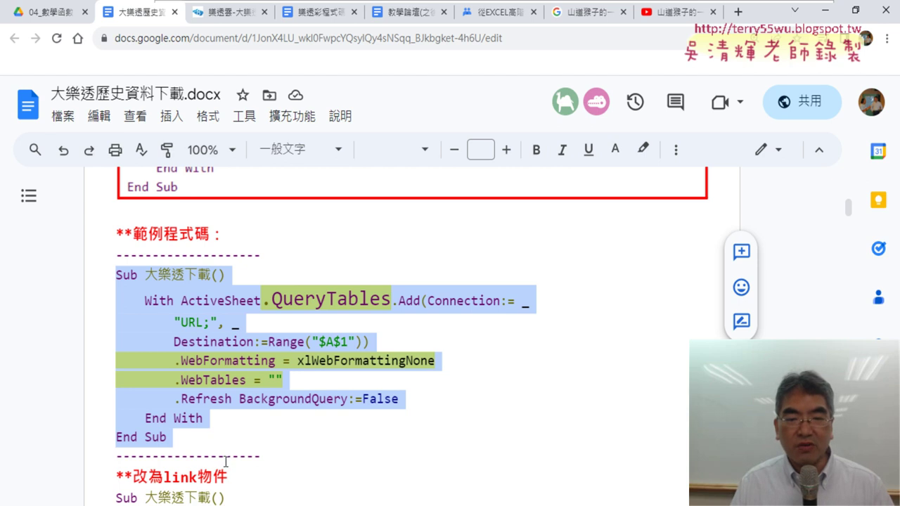
- Insert a new module after Module1 and paste the Sub 大樂透下載 macro into Module2
{"action": "key", "text": "alt+Tab"}
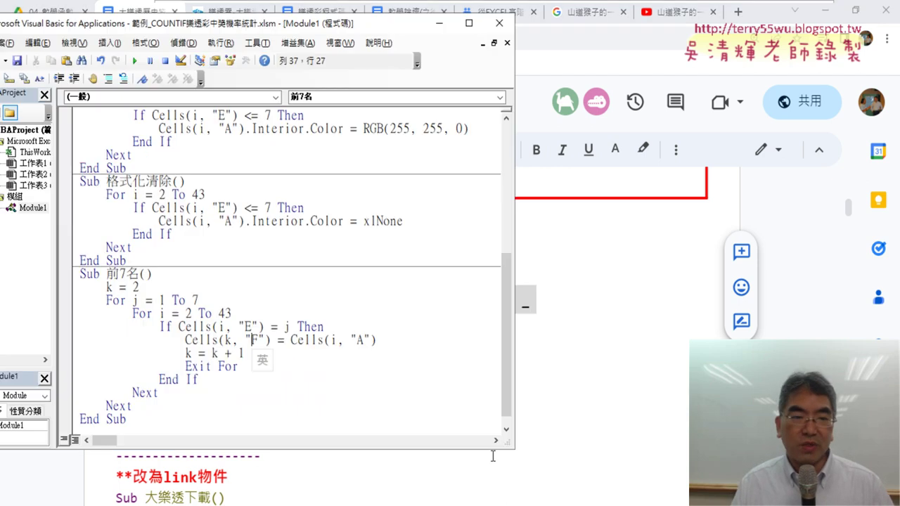
{"action": "left_click_drag", "start_coordinate": [333, 27], "coordinate": [578, 28]}
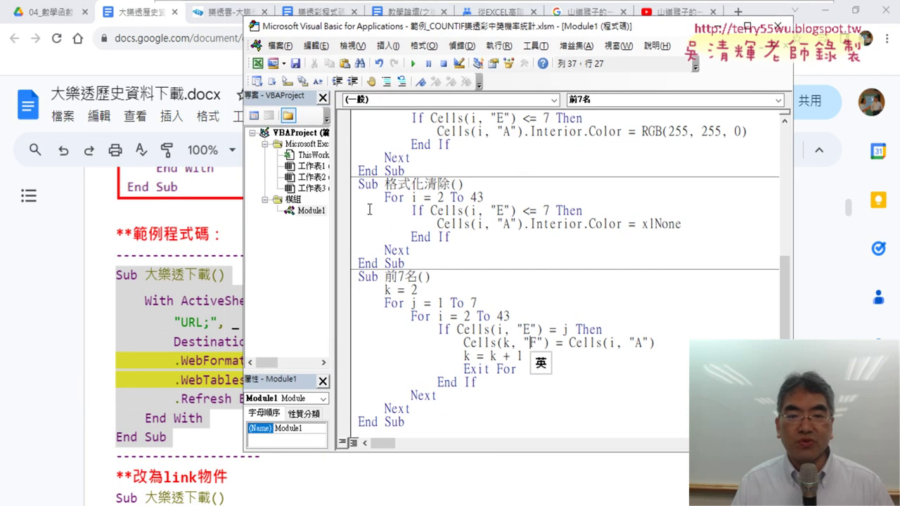
{"action": "scroll", "coordinate": [404, 223], "scroll_direction": "down", "scroll_amount": 1}
{"action": "right_click", "coordinate": [299, 213]}
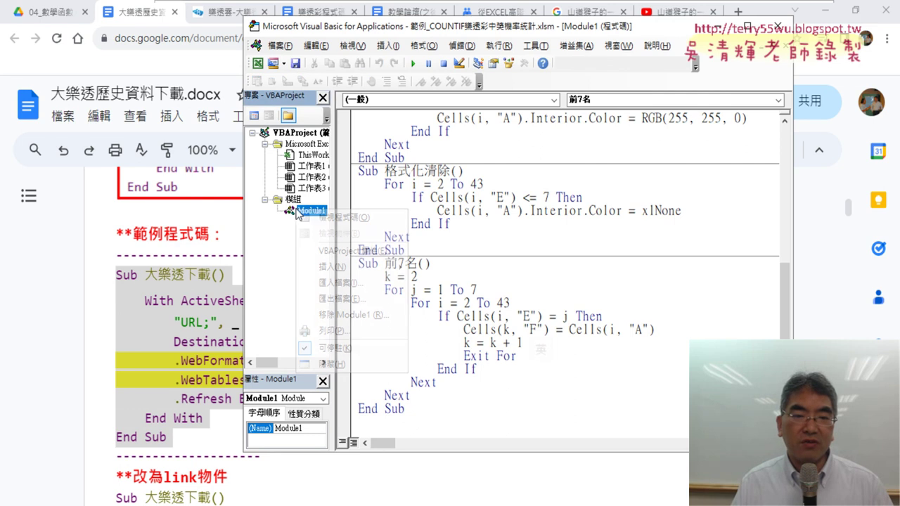
{"action": "mouse_move", "coordinate": [331, 267]}
{"action": "left_click", "coordinate": [440, 283]}
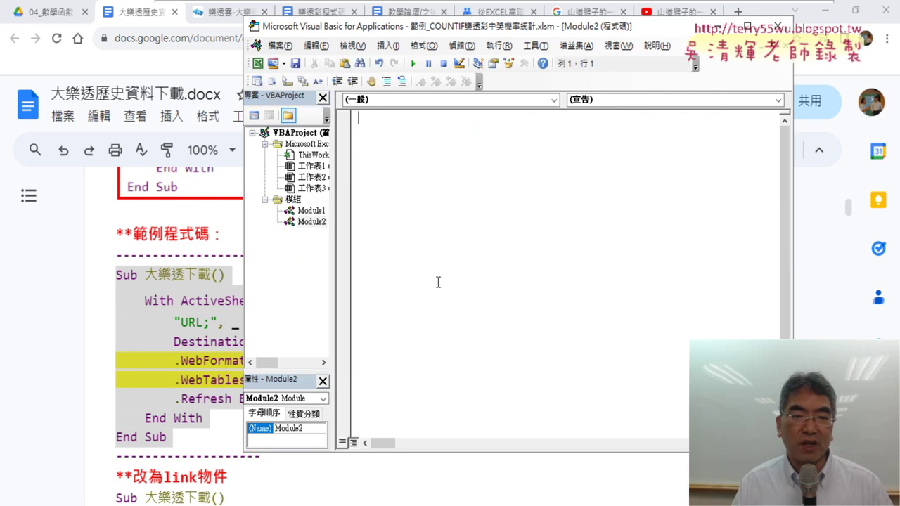
{"action": "left_click", "coordinate": [424, 171]}
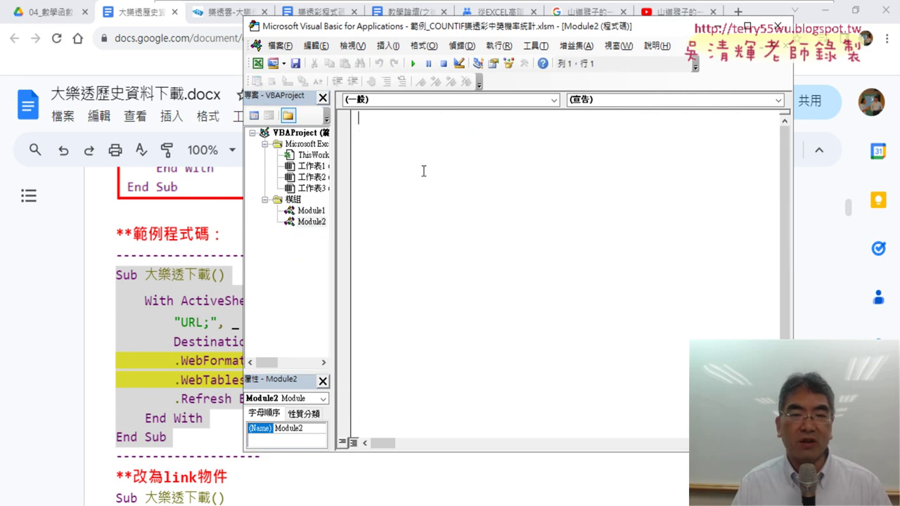
{"action": "right_click", "coordinate": [424, 171]}
{"action": "left_click", "coordinate": [450, 211]}
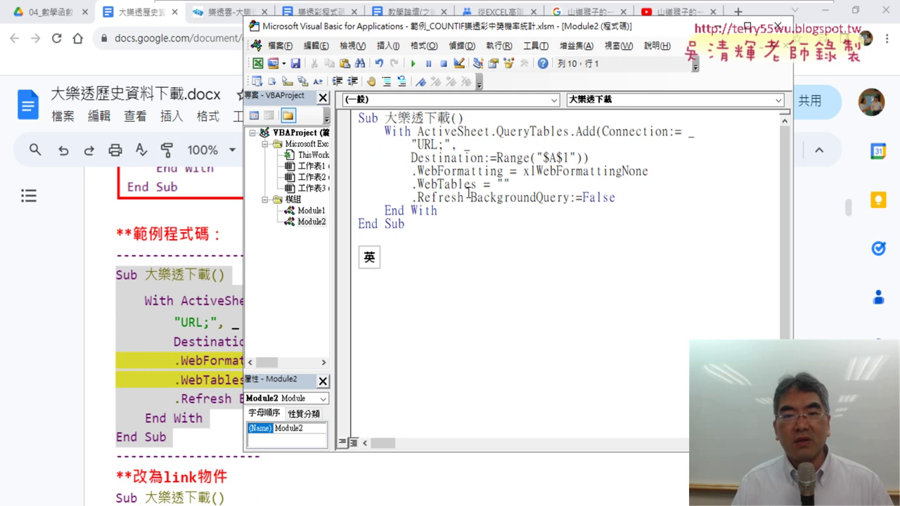
{"action": "left_click_drag", "start_coordinate": [441, 34], "coordinate": [377, 29]}
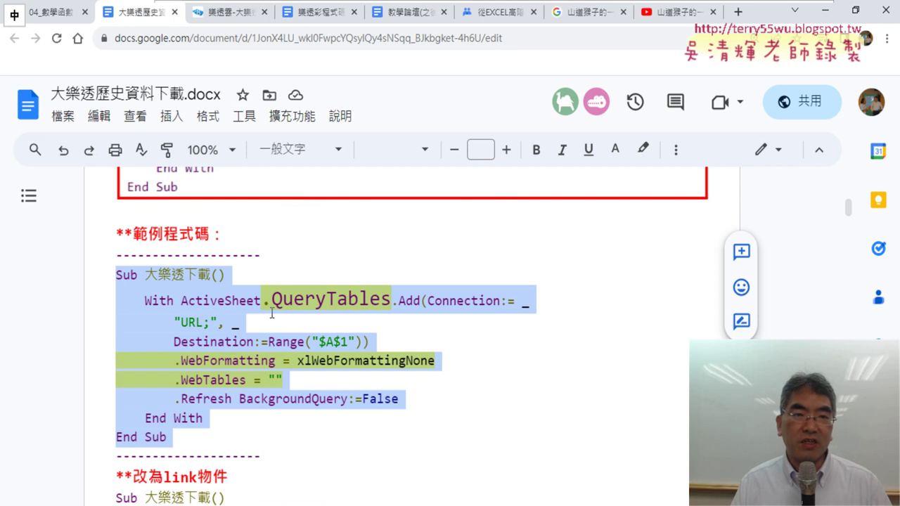
- Close DevTools on the lotto-8.com page and load page 1 of the results listing
{"action": "left_click", "coordinate": [238, 16]}
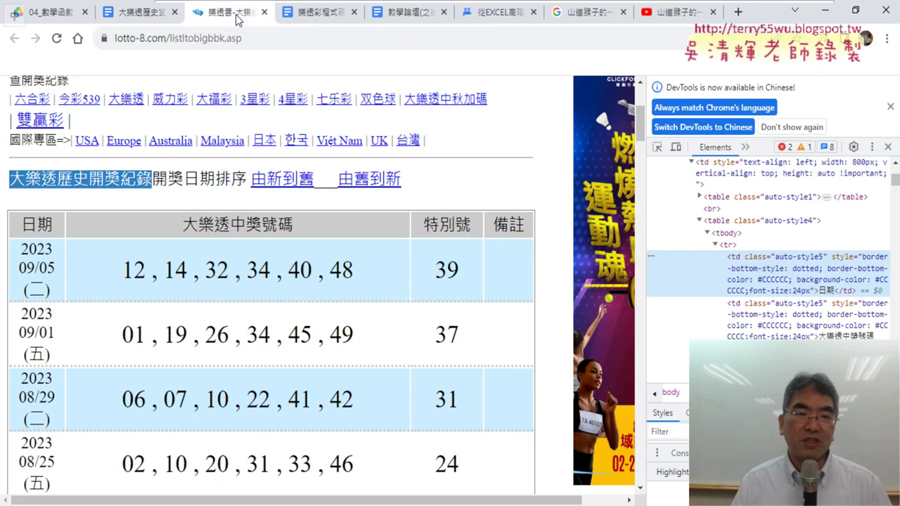
{"action": "left_click", "coordinate": [265, 36]}
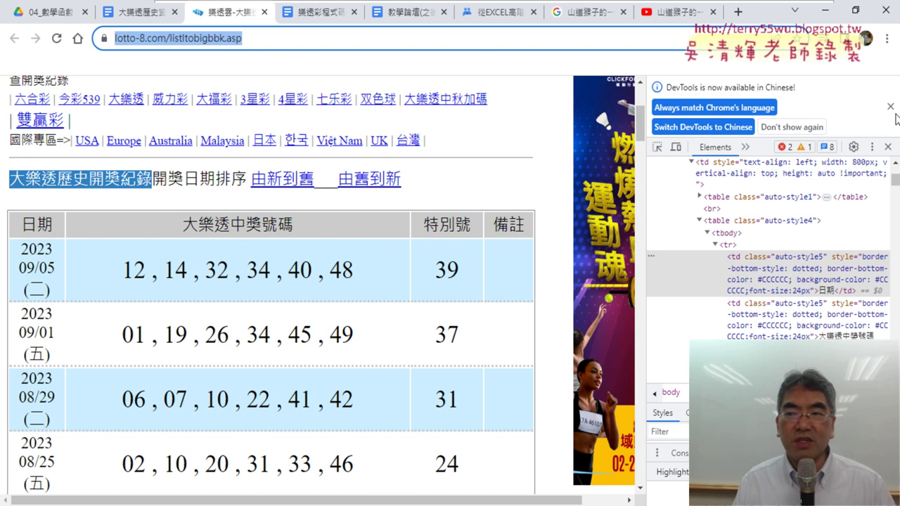
{"action": "left_click", "coordinate": [891, 107]}
{"action": "left_click", "coordinate": [891, 85]}
{"action": "scroll", "coordinate": [355, 221], "scroll_direction": "down", "scroll_amount": 5}
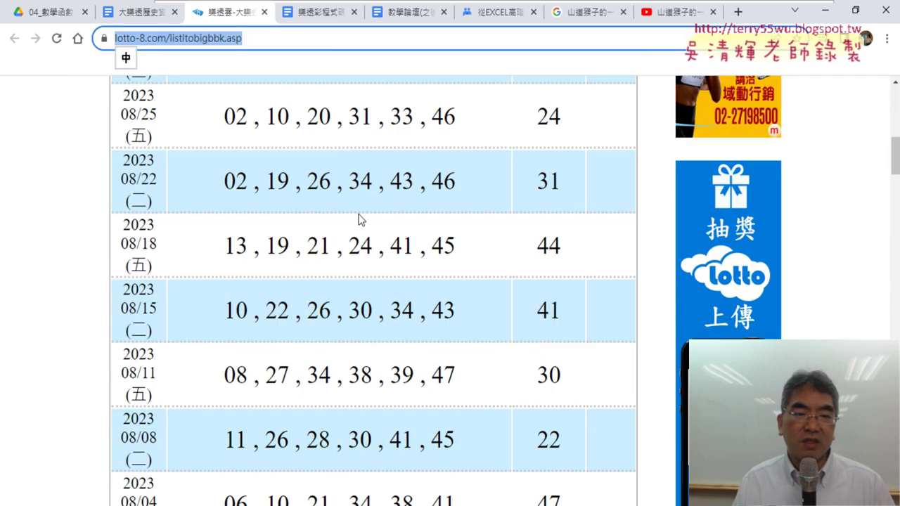
{"action": "scroll", "coordinate": [355, 221], "scroll_direction": "down", "scroll_amount": 8}
{"action": "scroll", "coordinate": [227, 249], "scroll_direction": "down", "scroll_amount": 7}
{"action": "scroll", "coordinate": [227, 248], "scroll_direction": "down", "scroll_amount": 7}
{"action": "scroll", "coordinate": [186, 261], "scroll_direction": "down", "scroll_amount": 2}
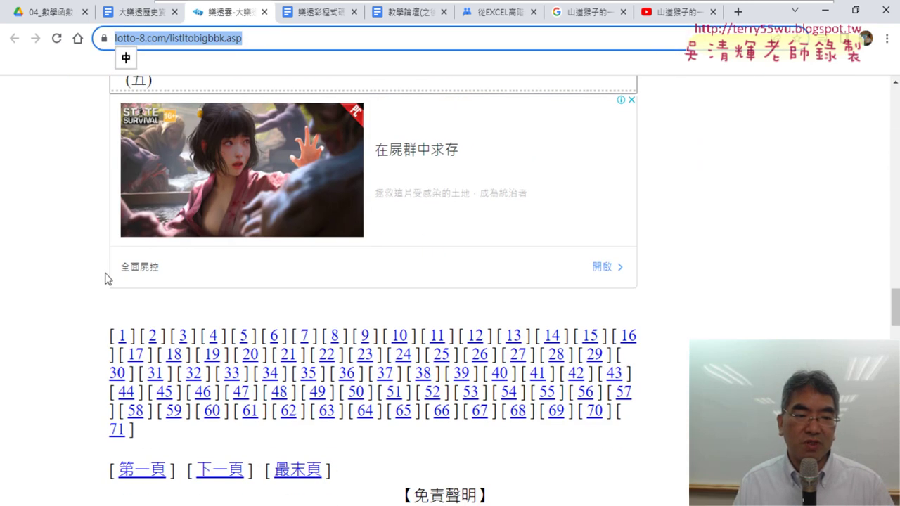
{"action": "scroll", "coordinate": [104, 277], "scroll_direction": "down", "scroll_amount": 2}
{"action": "left_click", "coordinate": [123, 198]}
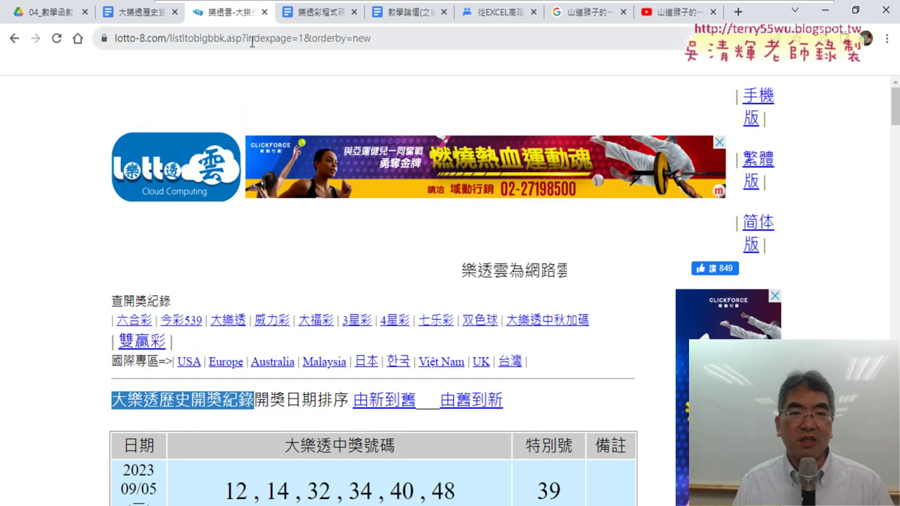
- Examine the address's query string, pointing out the indexpage and orderby parameters
{"action": "left_click", "coordinate": [259, 40]}
{"action": "left_click", "coordinate": [259, 39]}
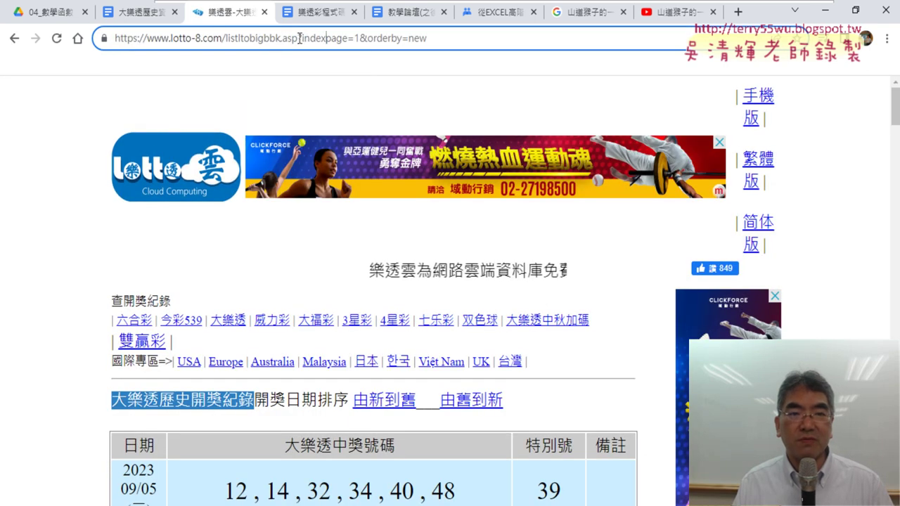
{"action": "left_click_drag", "start_coordinate": [316, 38], "coordinate": [501, 37]}
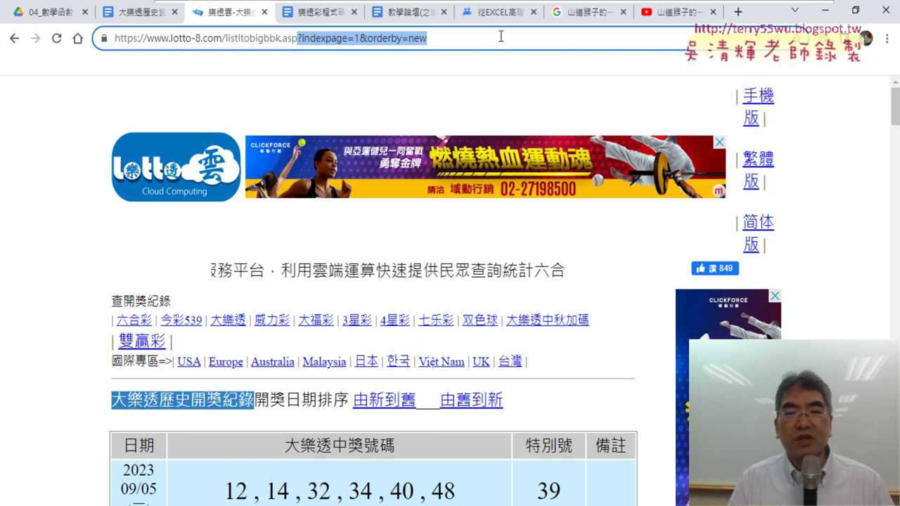
{"action": "left_click", "coordinate": [314, 38]}
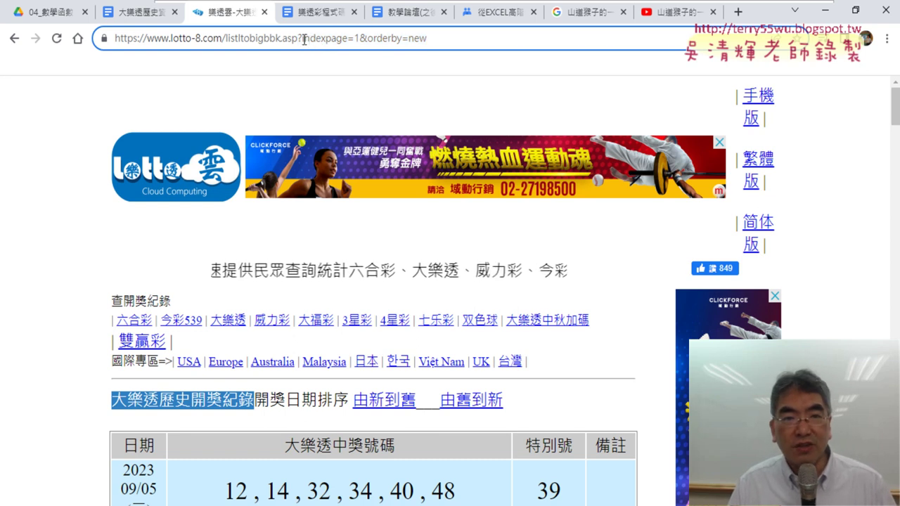
{"action": "double_click", "coordinate": [363, 39]}
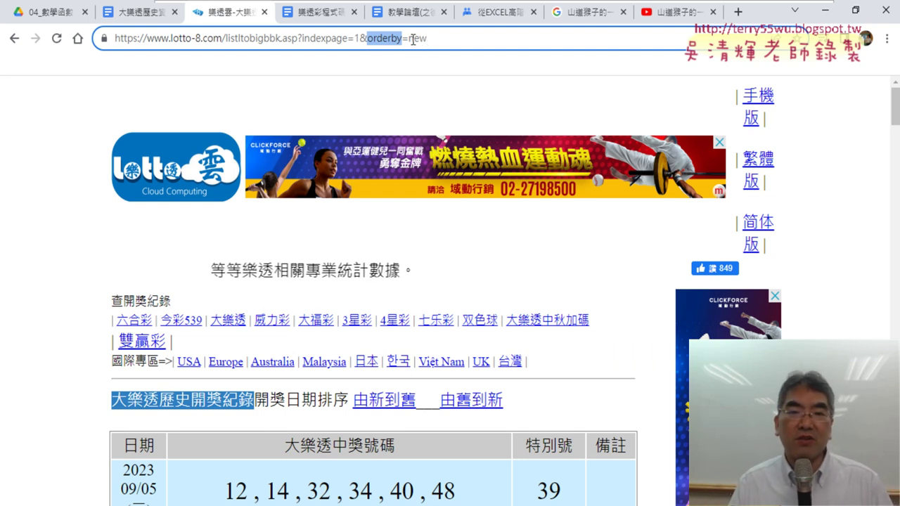
{"action": "left_click_drag", "start_coordinate": [412, 39], "coordinate": [441, 35]}
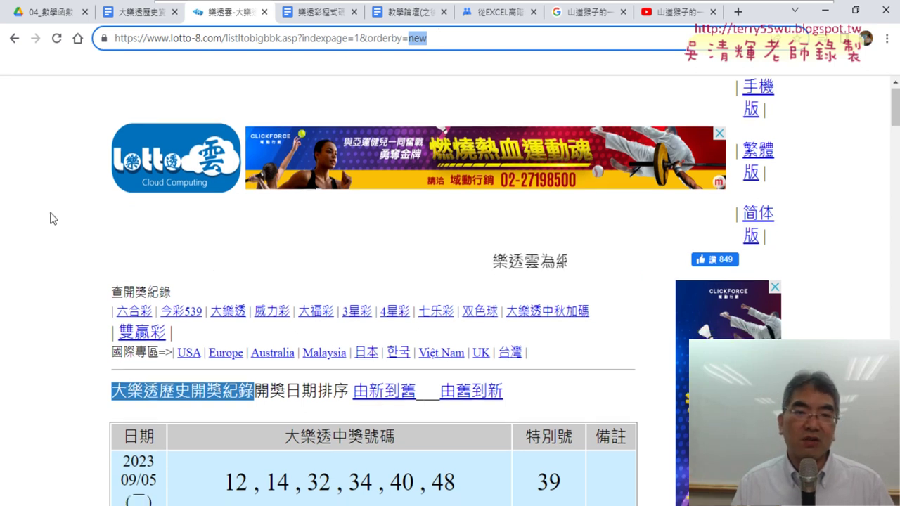
- Scroll to the bottom of the listing and open page 2 of the draw history
{"action": "scroll", "coordinate": [56, 211], "scroll_direction": "down", "scroll_amount": 10}
{"action": "scroll", "coordinate": [54, 214], "scroll_direction": "down", "scroll_amount": 5}
{"action": "scroll", "coordinate": [55, 218], "scroll_direction": "down", "scroll_amount": 10}
{"action": "scroll", "coordinate": [54, 213], "scroll_direction": "down", "scroll_amount": 4}
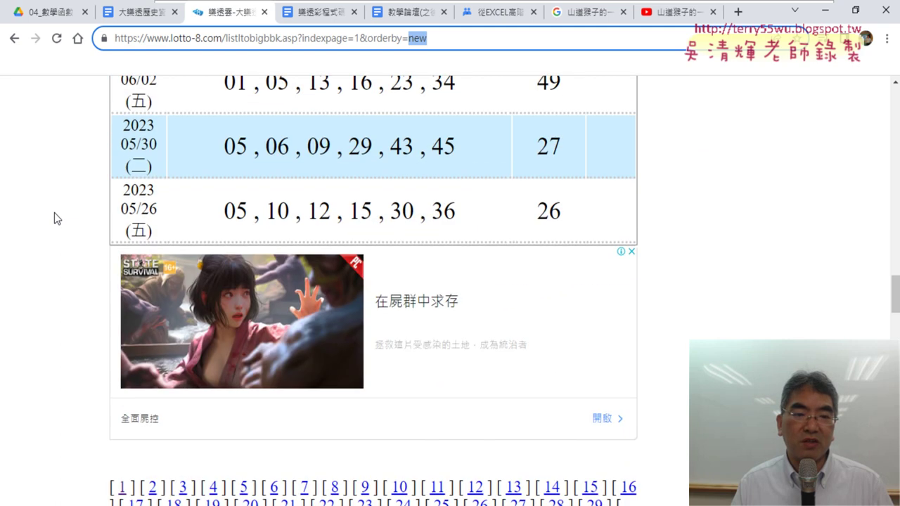
{"action": "scroll", "coordinate": [54, 212], "scroll_direction": "down", "scroll_amount": 3}
{"action": "left_click", "coordinate": [152, 280]}
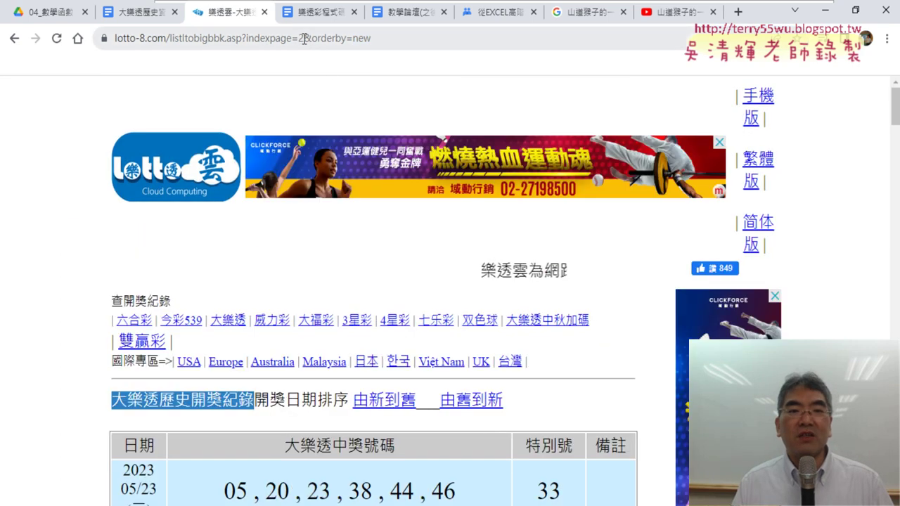
- Change indexpage=2 to 1 in the address, reload, and copy the page-1 URL
{"action": "left_click", "coordinate": [305, 39]}
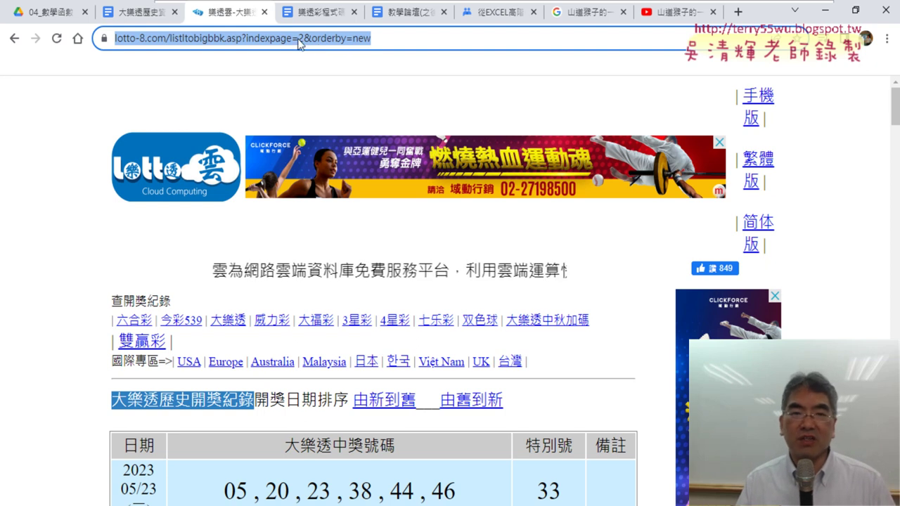
{"action": "double_click", "coordinate": [357, 38]}
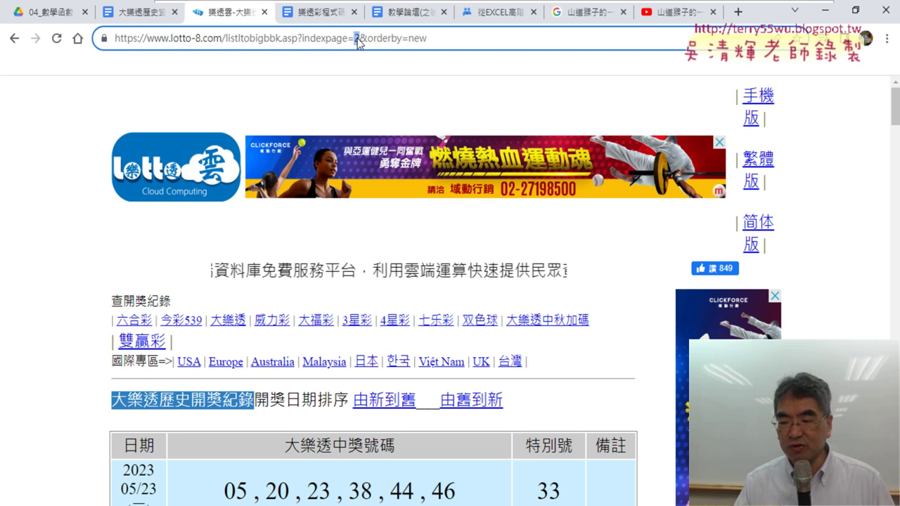
{"action": "type", "text": "1"}
{"action": "key", "text": "Return"}
{"action": "left_click", "coordinate": [358, 38]}
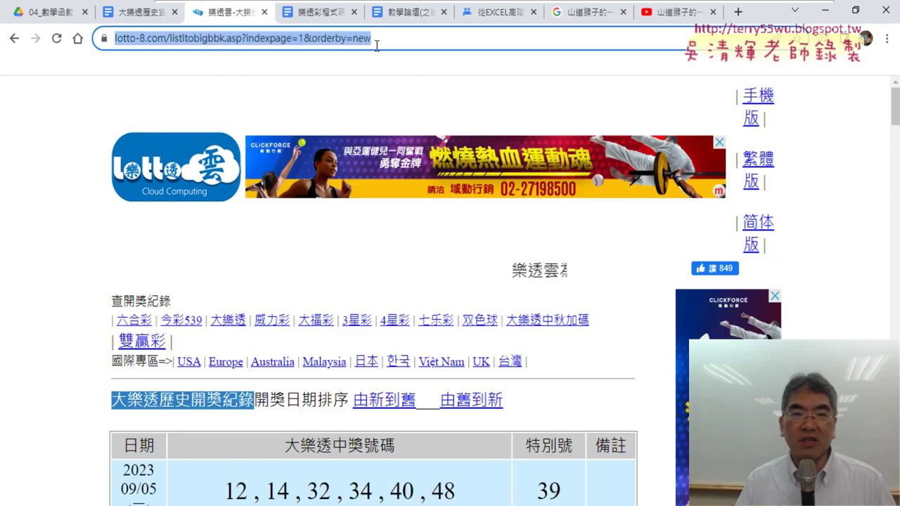
{"action": "right_click", "coordinate": [373, 46]}
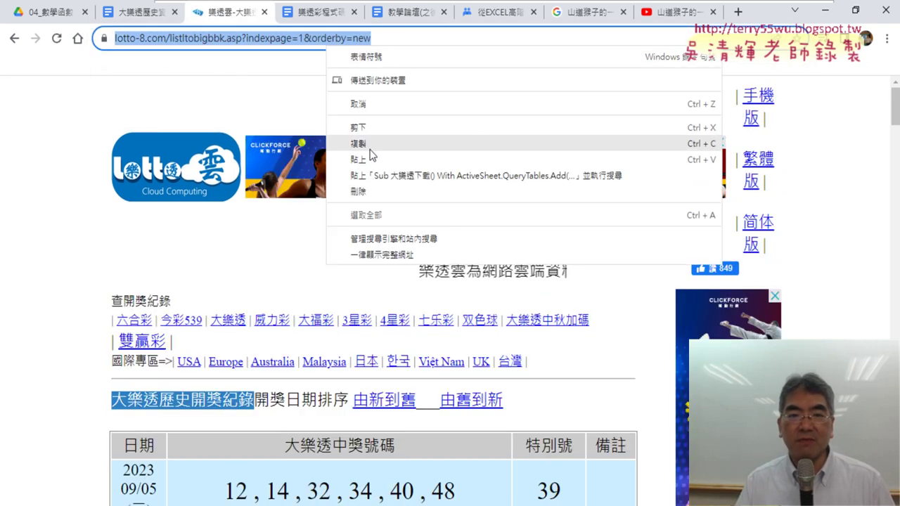
{"action": "left_click", "coordinate": [359, 144]}
- Widen the VBA editor and paste the page-1 address right after URL; in the connection string
{"action": "key", "text": "alt+Tab"}
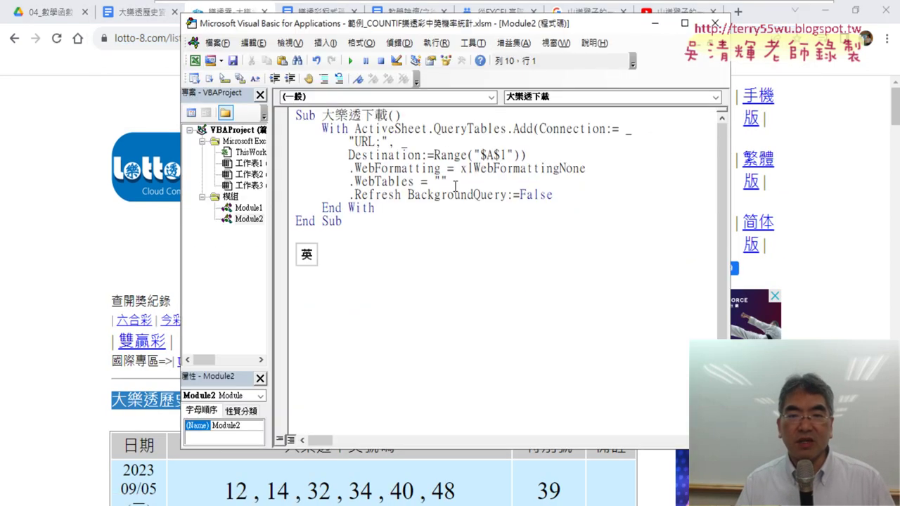
{"action": "left_click_drag", "start_coordinate": [734, 202], "coordinate": [814, 202]}
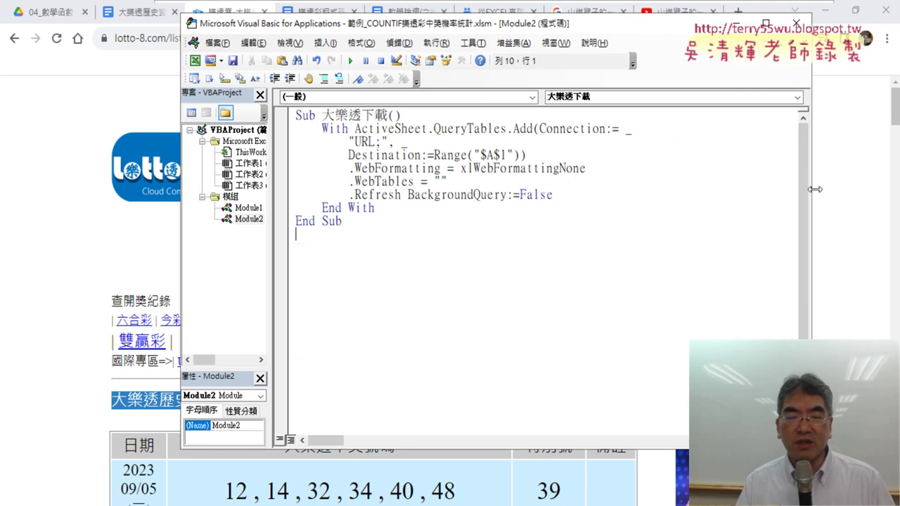
{"action": "left_click_drag", "start_coordinate": [355, 142], "coordinate": [381, 142]}
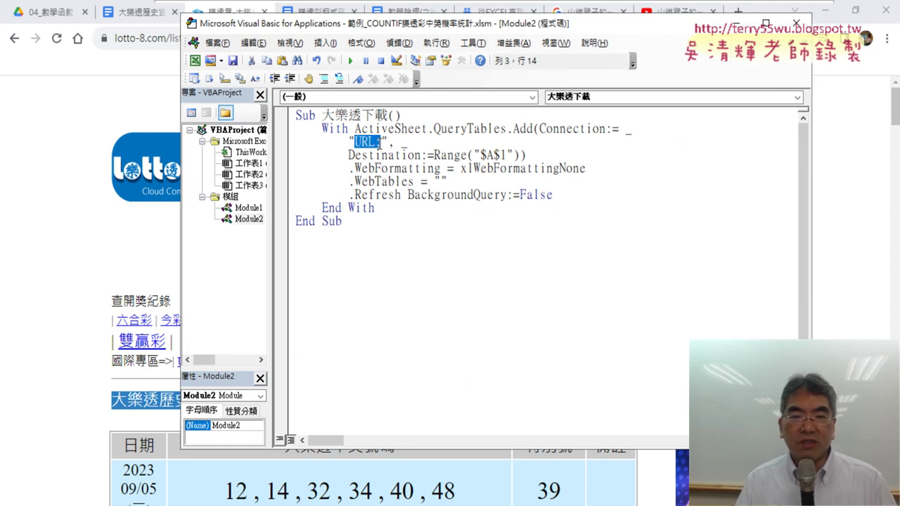
{"action": "left_click", "coordinate": [384, 141]}
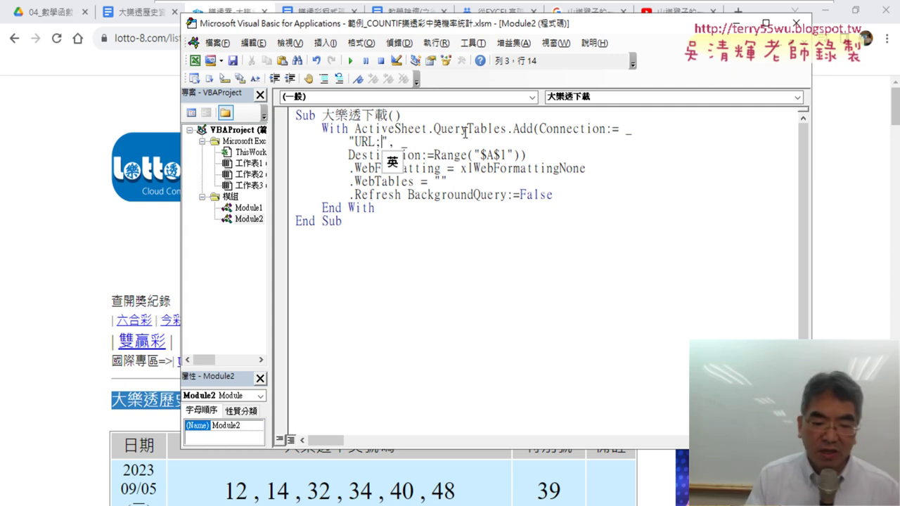
{"action": "key", "text": "ctrl+v"}
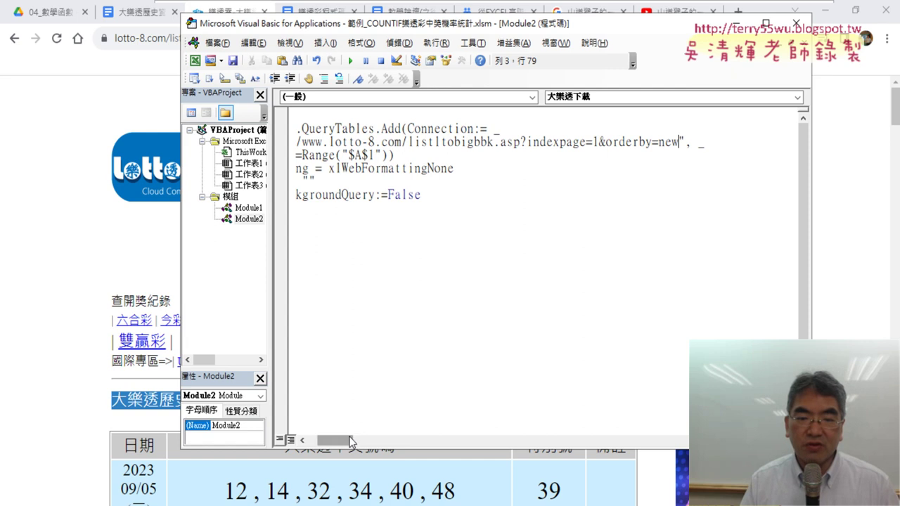
- Highlight the pasted address and the .WebTables line, then return to the results page
{"action": "left_click_drag", "start_coordinate": [341, 441], "coordinate": [324, 441]}
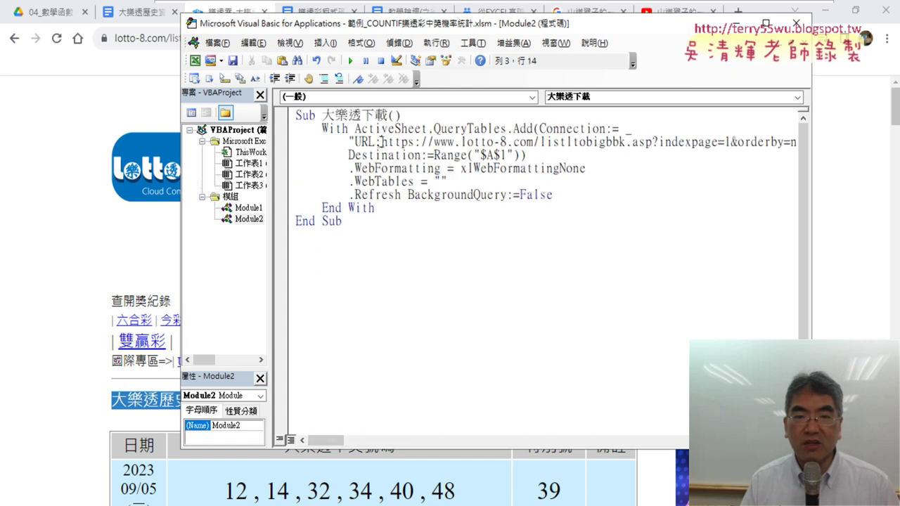
{"action": "left_click_drag", "start_coordinate": [381, 142], "coordinate": [813, 144]}
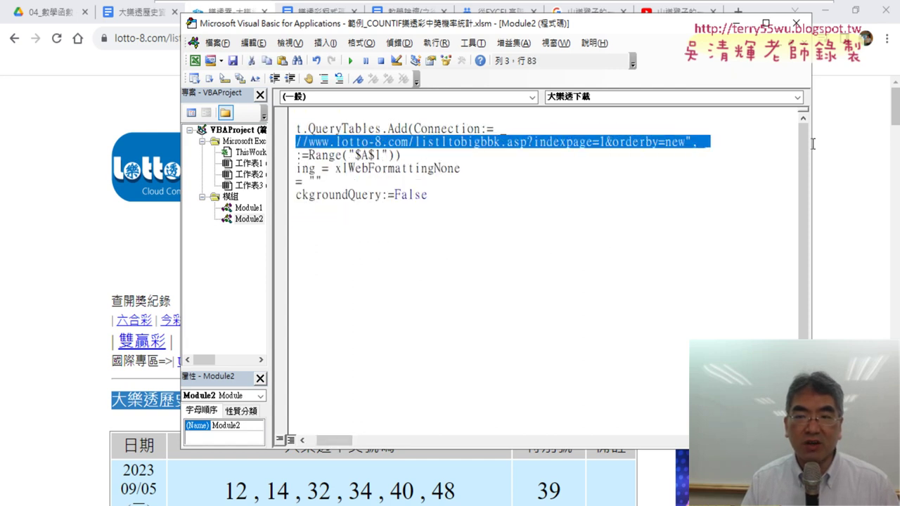
{"action": "left_click_drag", "start_coordinate": [714, 135], "coordinate": [687, 144]}
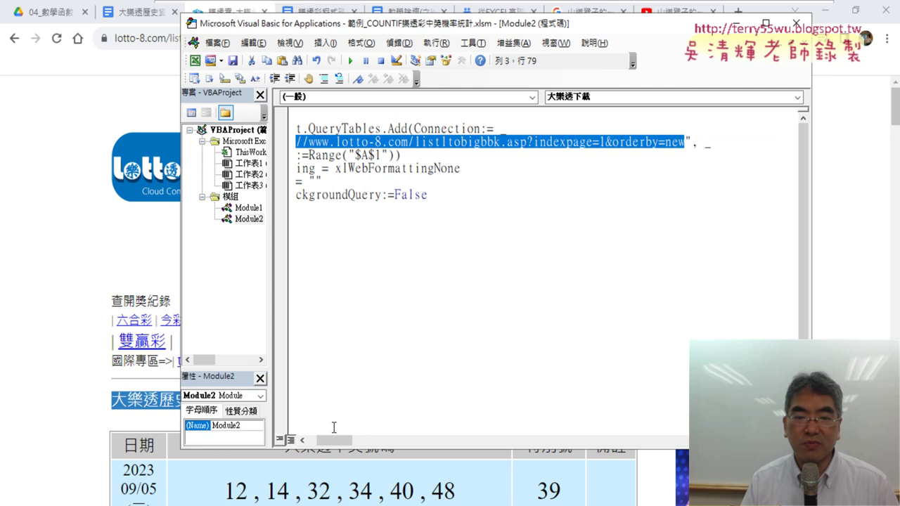
{"action": "left_click_drag", "start_coordinate": [334, 441], "coordinate": [323, 441]}
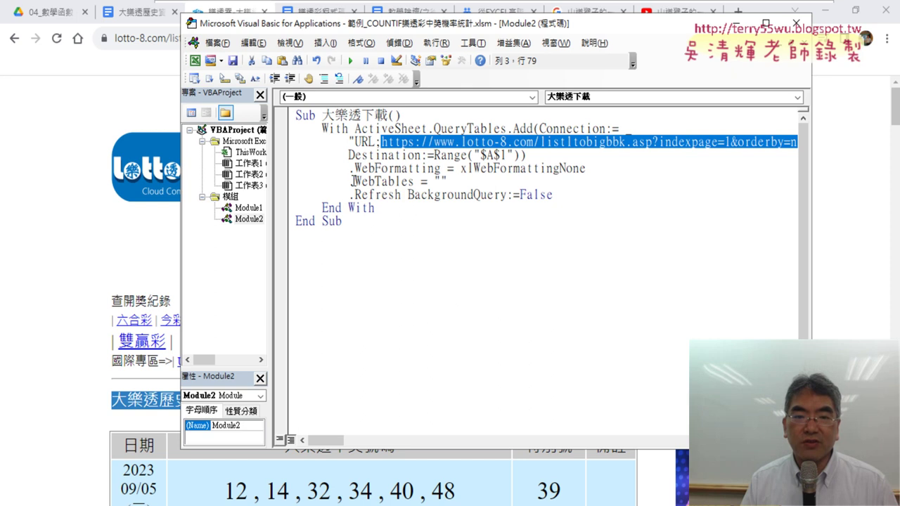
{"action": "left_click_drag", "start_coordinate": [349, 181], "coordinate": [417, 180]}
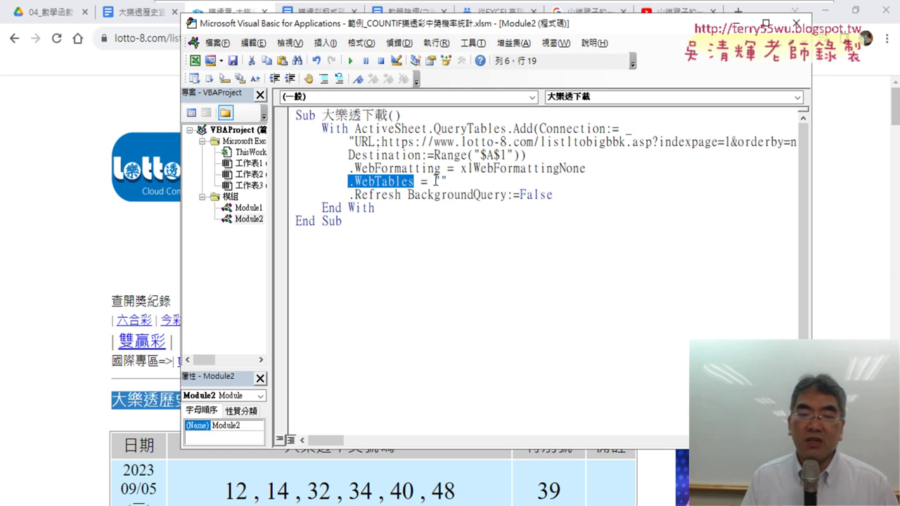
{"action": "left_click", "coordinate": [75, 242]}
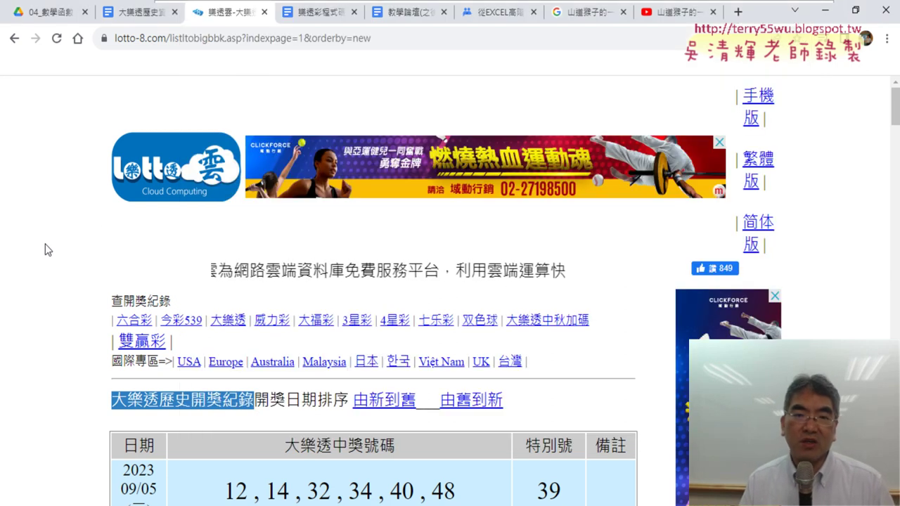
- Set the macro's .WebTables to "1" and add a new sheet 工作表1 after 統計分析
{"action": "left_click", "coordinate": [826, 10]}
{"action": "type", "text": "1"}
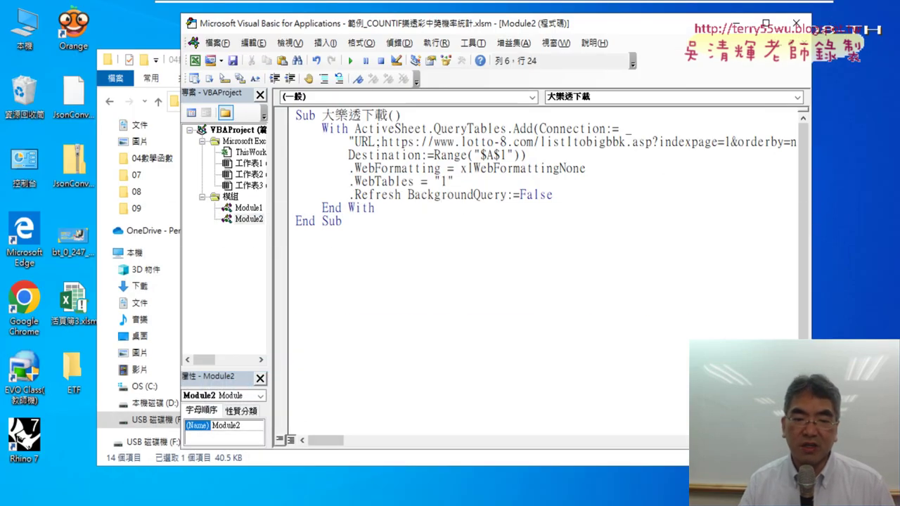
{"action": "key", "text": "alt+F11"}
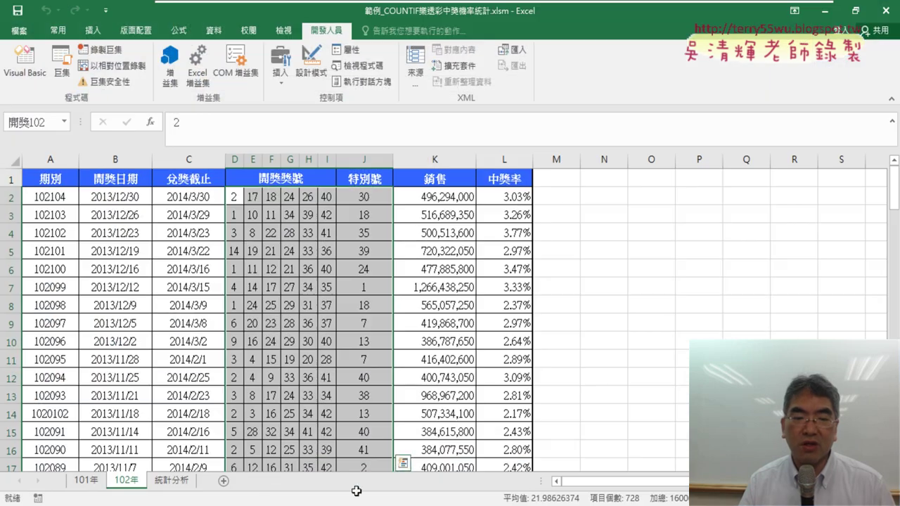
{"action": "left_click", "coordinate": [223, 482]}
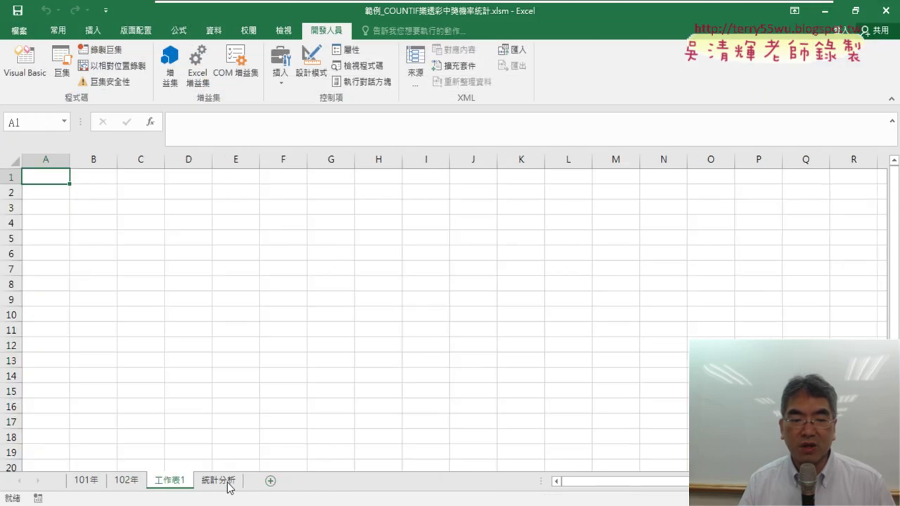
{"action": "left_click_drag", "start_coordinate": [251, 475], "coordinate": [237, 486]}
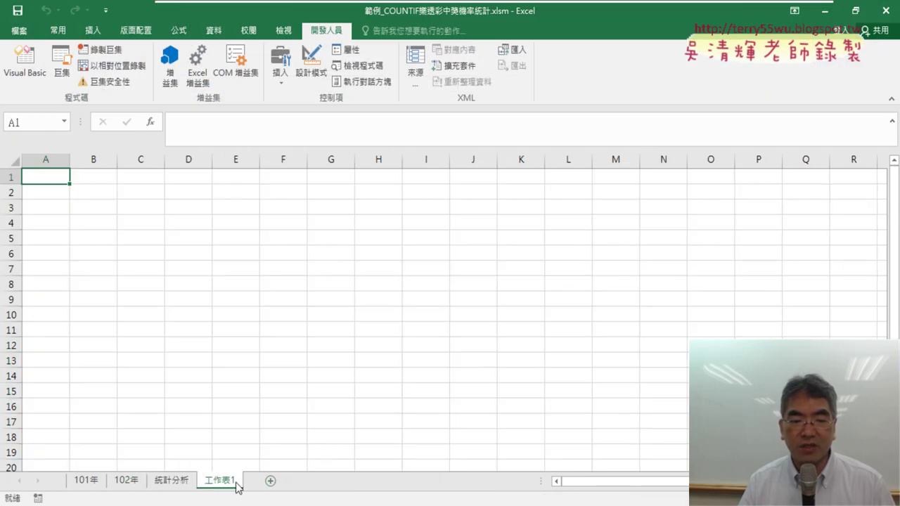
- Run the macro to import web table 1 into 工作表1
{"action": "left_click", "coordinate": [24, 62]}
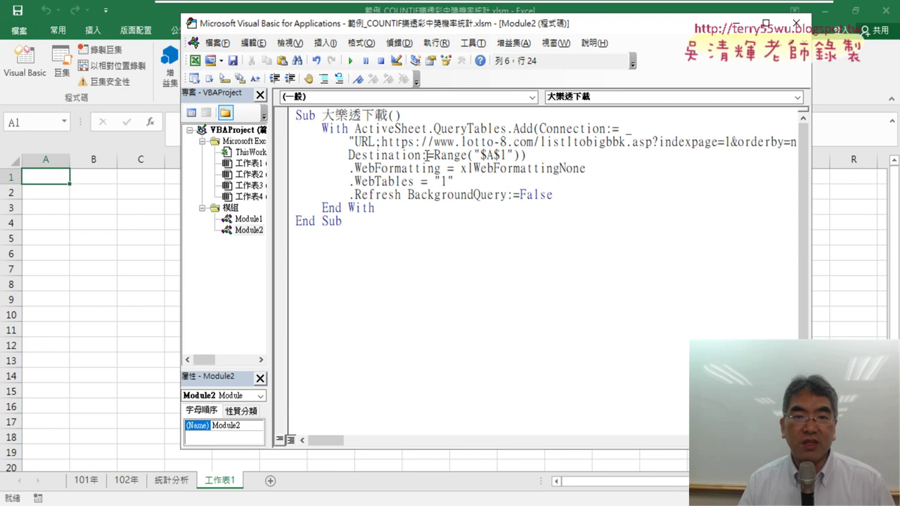
{"action": "left_click", "coordinate": [350, 62]}
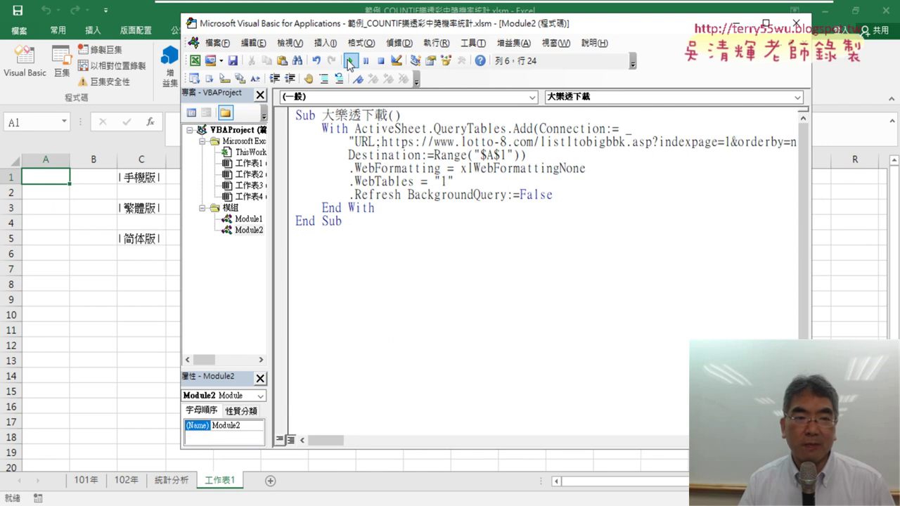
{"action": "mouse_move", "coordinate": [371, 26]}
{"action": "left_mouse_down"}
{"action": "mouse_move", "coordinate": [533, 27]}
{"action": "mouse_move", "coordinate": [571, 37]}
{"action": "left_mouse_up"}
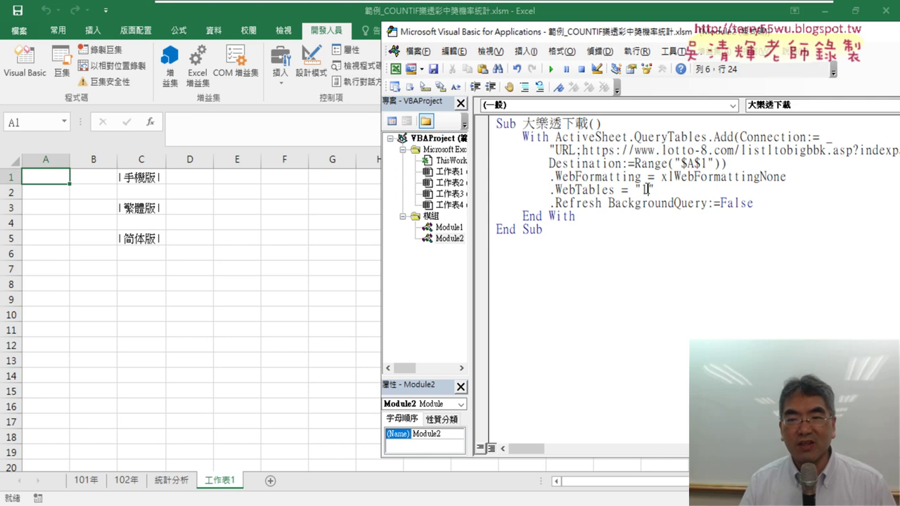
- Run the macro with .WebTables set to "2", then again with "3"
{"action": "type", "text": "2"}
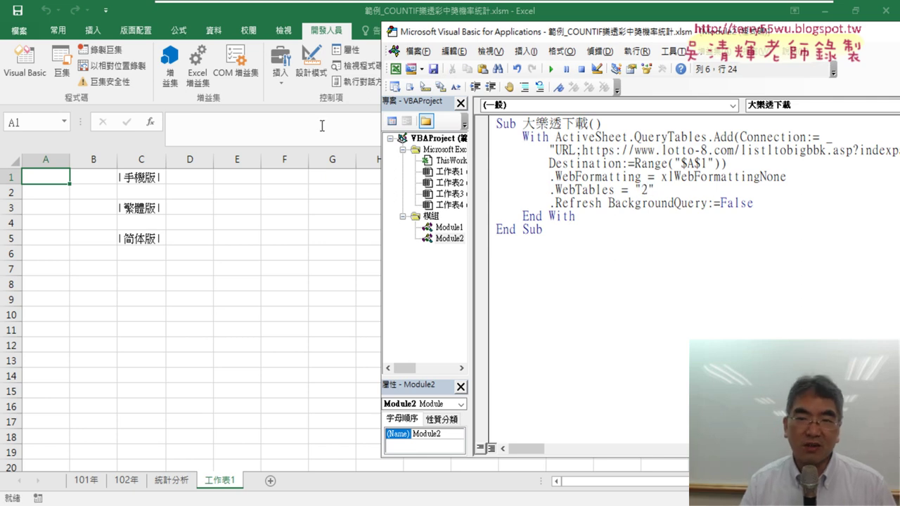
{"action": "left_click", "coordinate": [551, 69]}
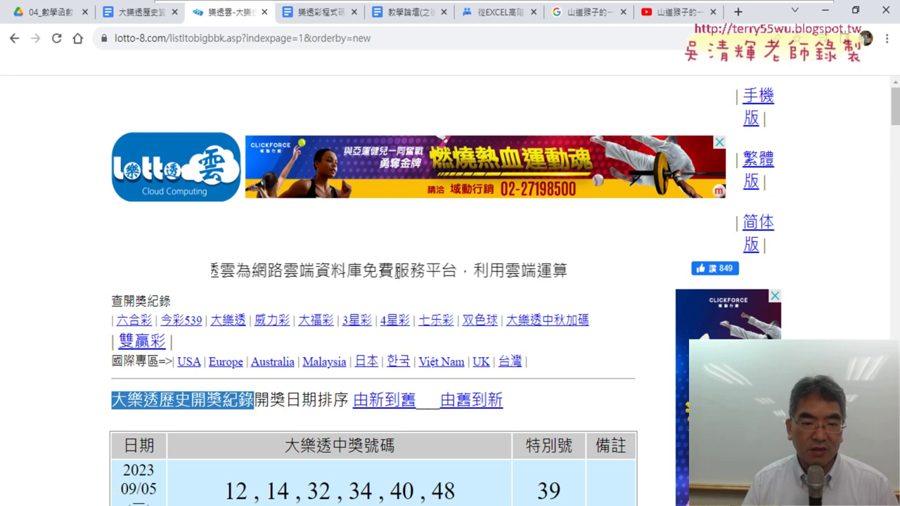
{"action": "type", "text": "\"2"}
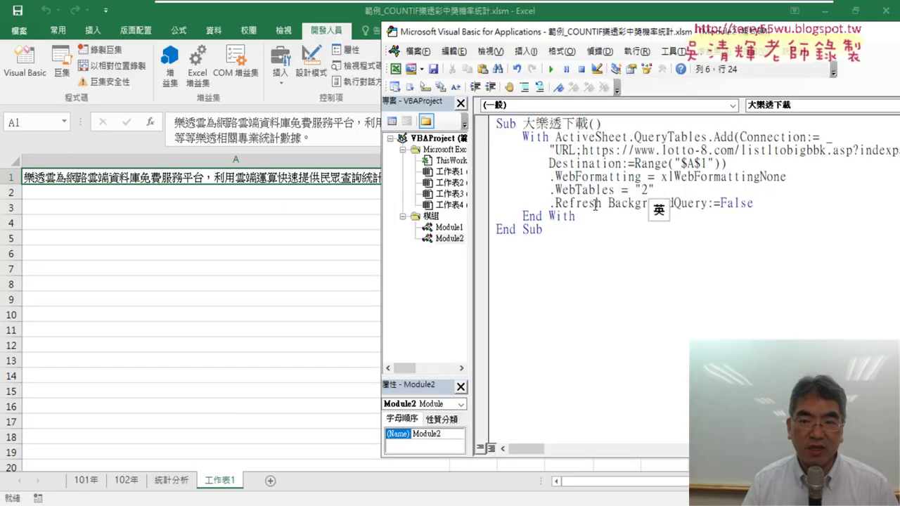
{"action": "left_click", "coordinate": [651, 189]}
{"action": "key", "text": "BackSpace"}
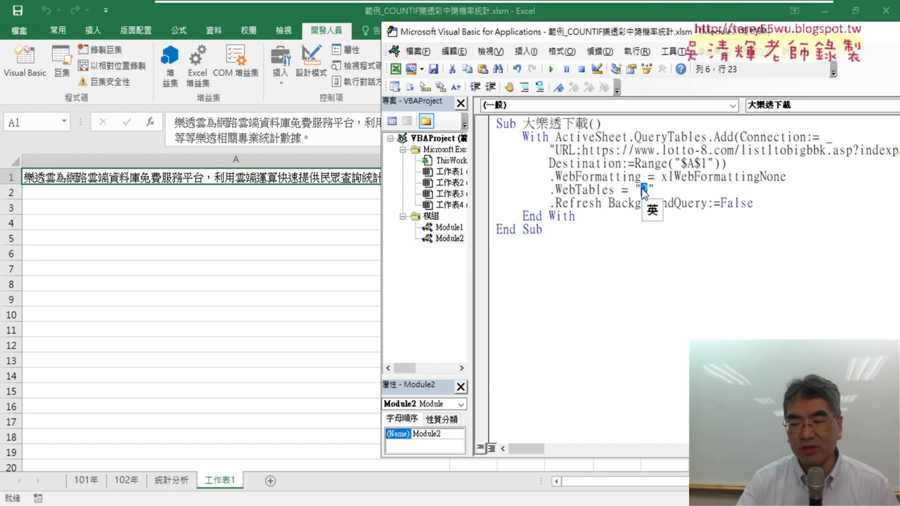
{"action": "type", "text": "3"}
{"action": "left_click", "coordinate": [555, 70]}
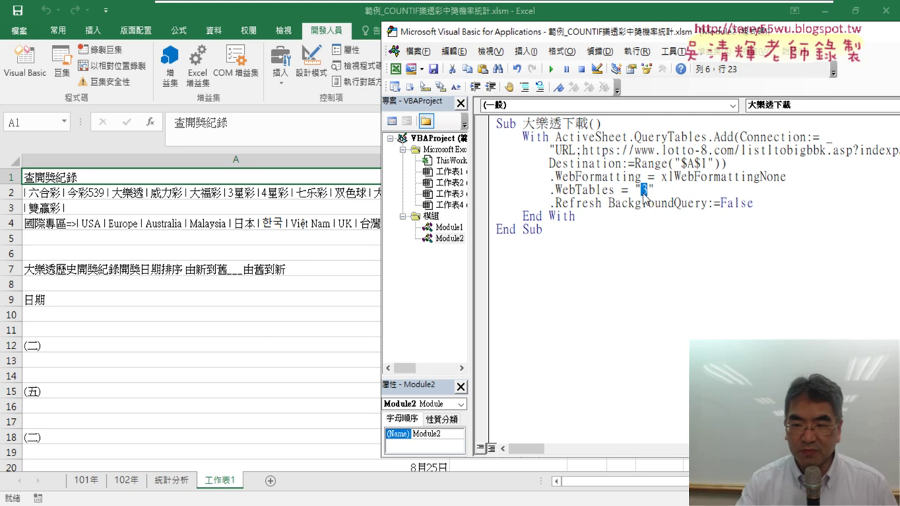
- Change .WebTables to "5" and rerun it to import the draw dates and numbers
{"action": "type", "text": "5"}
{"action": "left_click", "coordinate": [551, 69]}
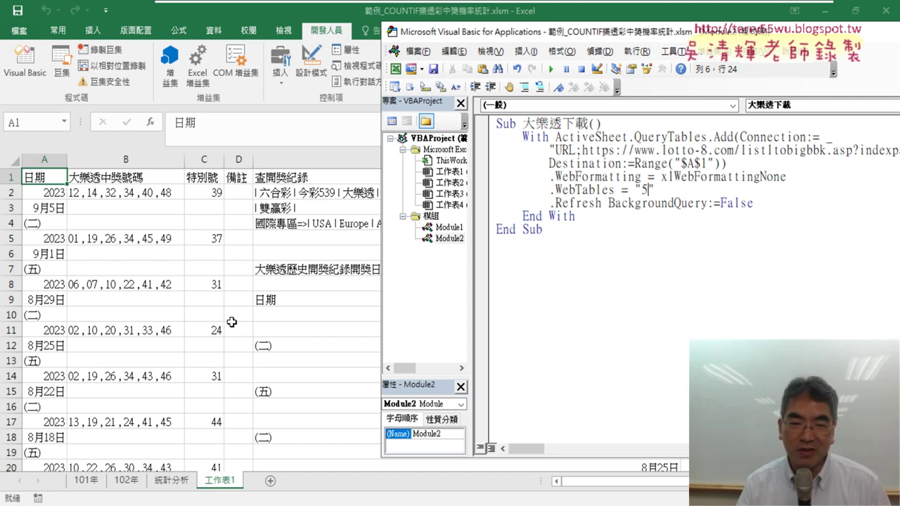
{"action": "key", "text": "alt+Tab"}
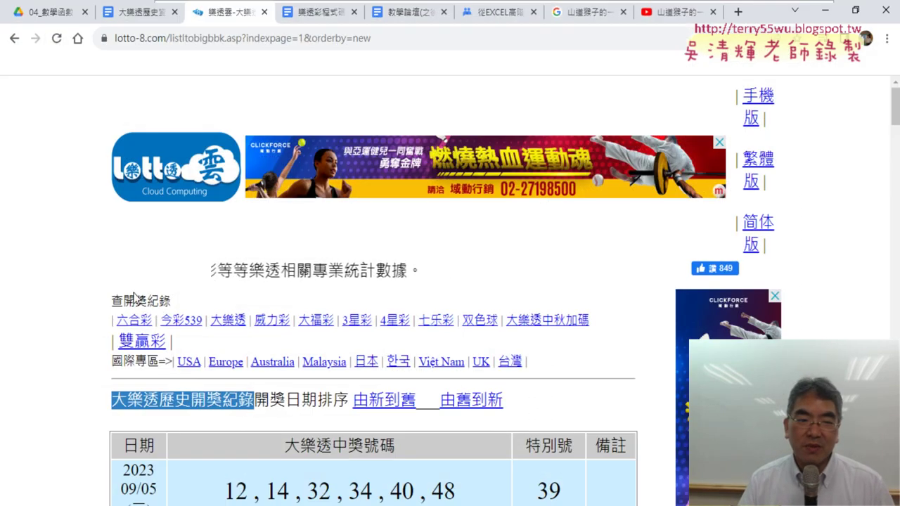
- Inspect the 日期 header of the results table and expand table.auto-style4 in DevTools
{"action": "scroll", "coordinate": [80, 325], "scroll_direction": "down", "scroll_amount": 4}
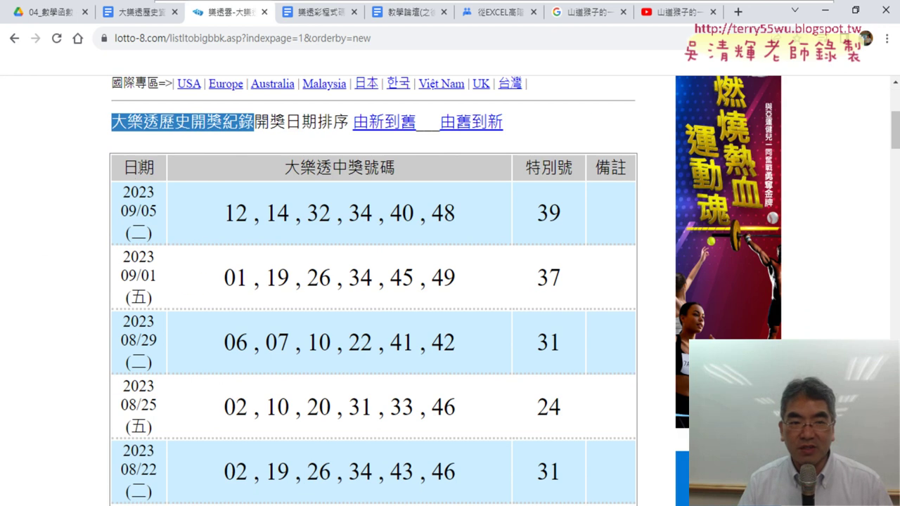
{"action": "left_click_drag", "start_coordinate": [123, 168], "coordinate": [158, 170]}
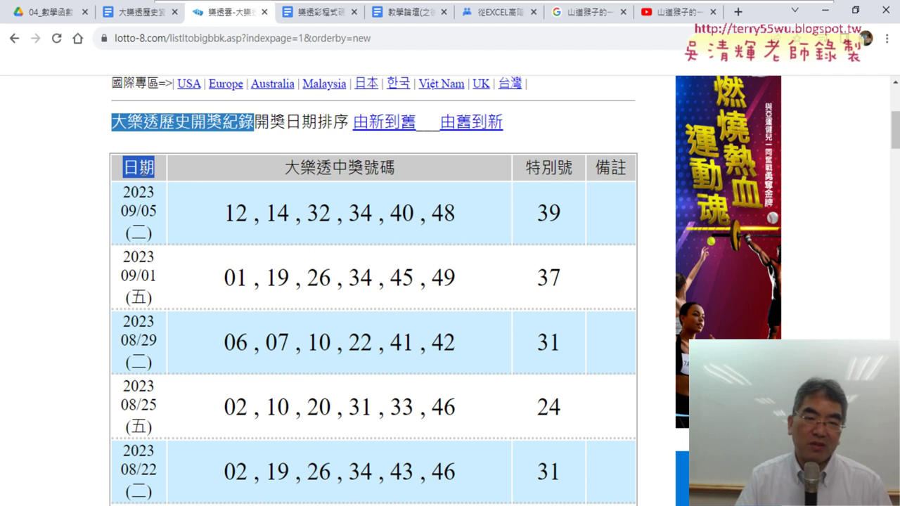
{"action": "right_click", "coordinate": [144, 163]}
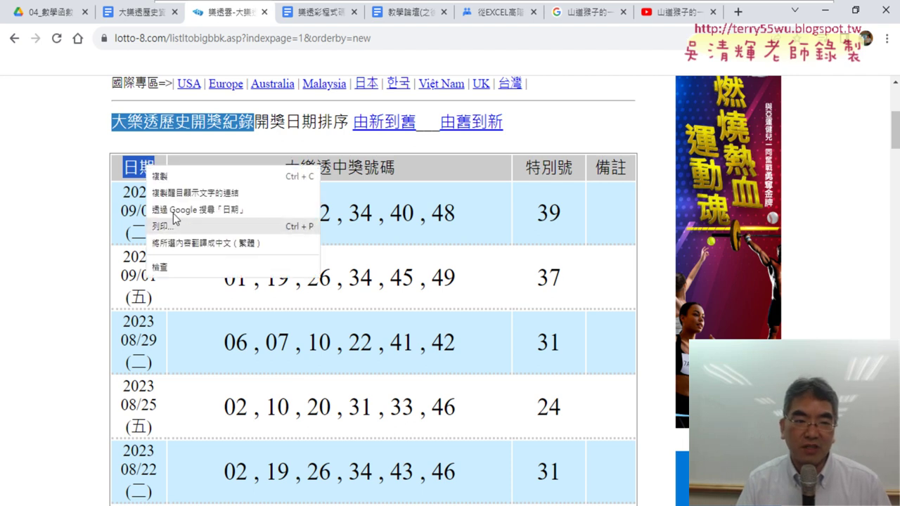
{"action": "left_click", "coordinate": [191, 264]}
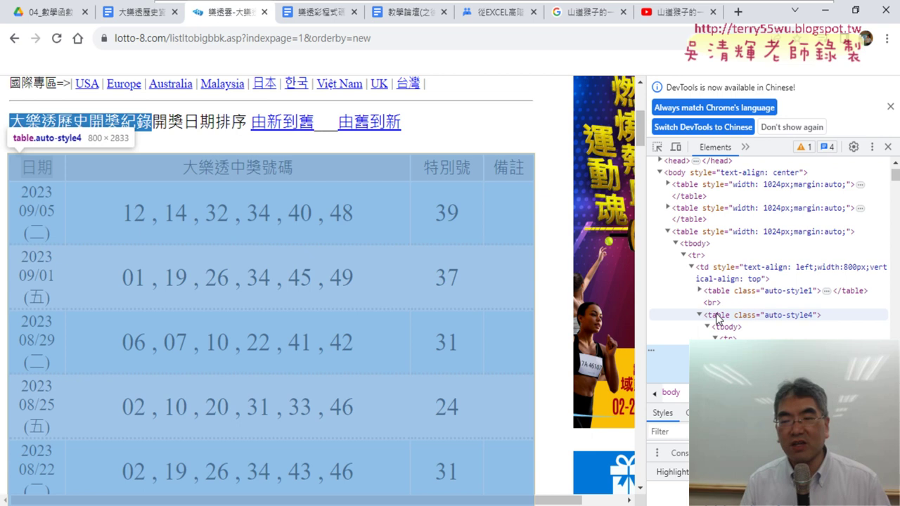
{"action": "scroll", "coordinate": [718, 316], "scroll_direction": "up", "scroll_amount": 1}
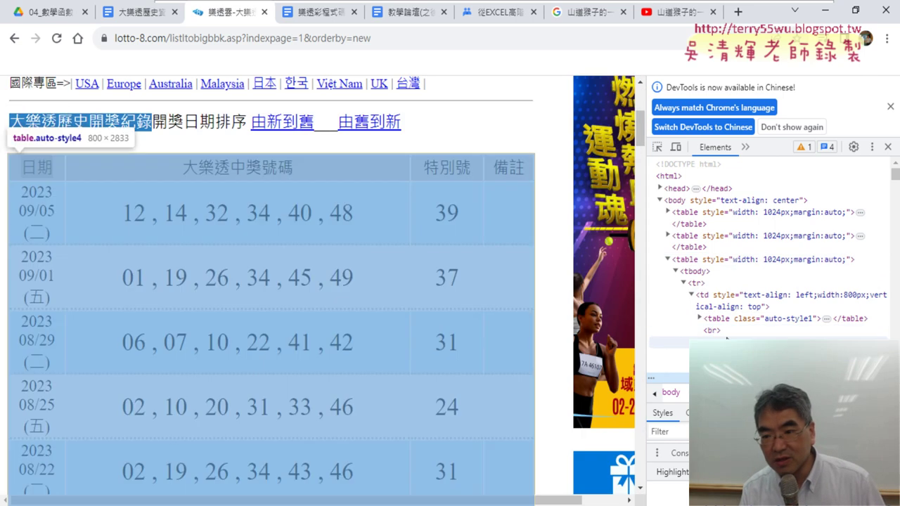
{"action": "left_click", "coordinate": [726, 338]}
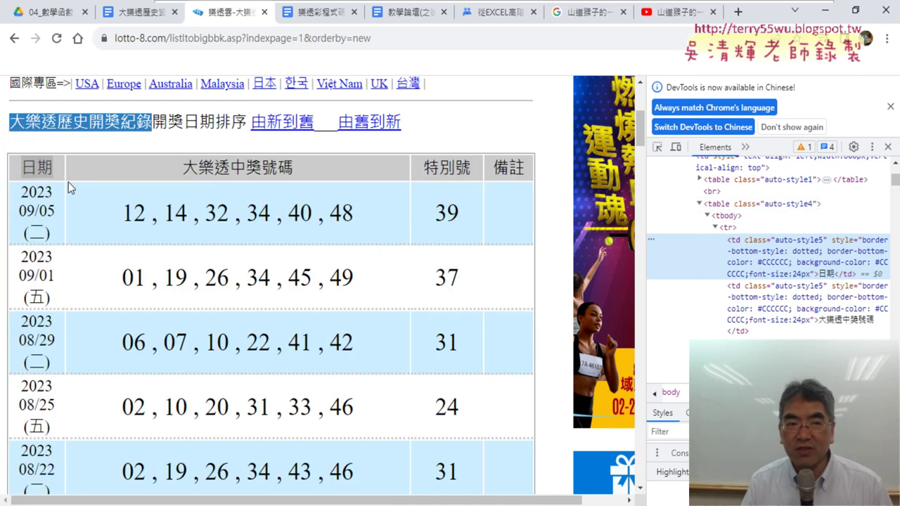
- Re-inspect the 日期 header element and start a search in the page source
{"action": "double_click", "coordinate": [36, 168]}
{"action": "right_click", "coordinate": [40, 166]}
{"action": "left_click", "coordinate": [65, 264]}
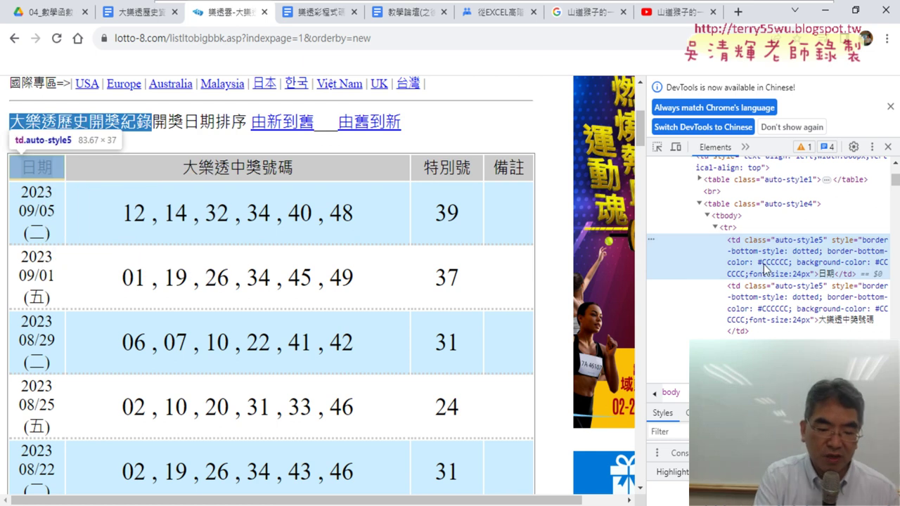
{"action": "key", "text": "ctrl+f"}
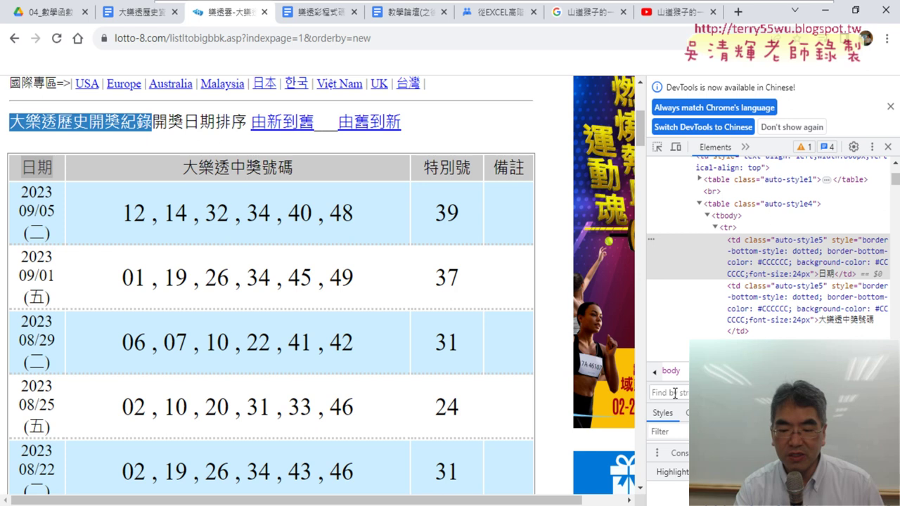
- Search the page source for '<table' and mark the first match in red
{"action": "type", "text": "<"}
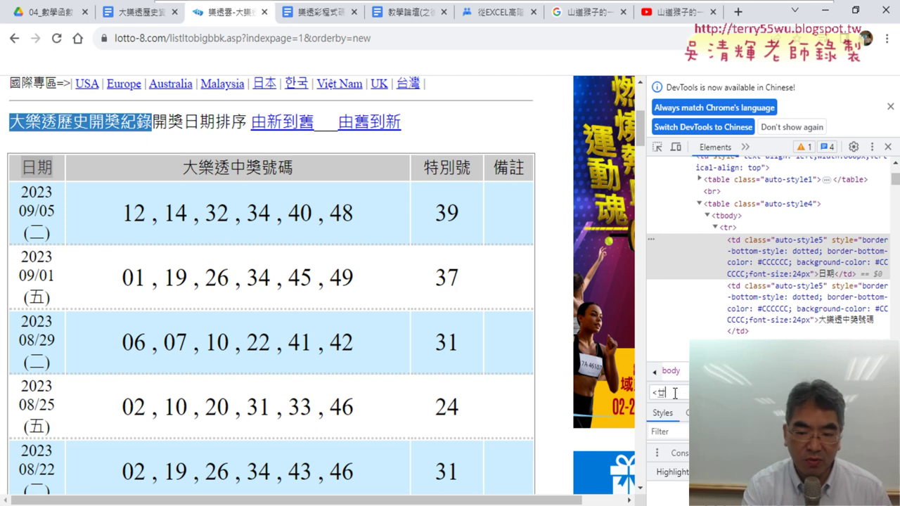
{"action": "type", "text": "ta"}
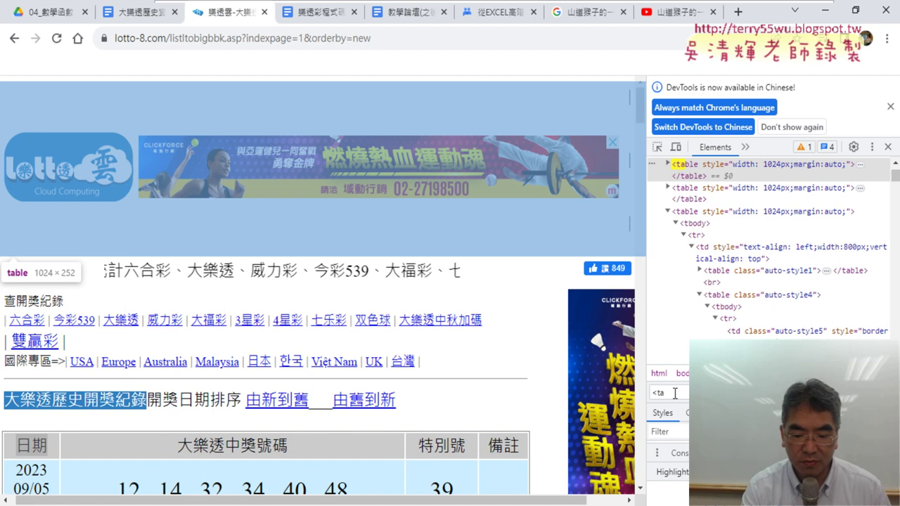
{"action": "type", "text": "ble"}
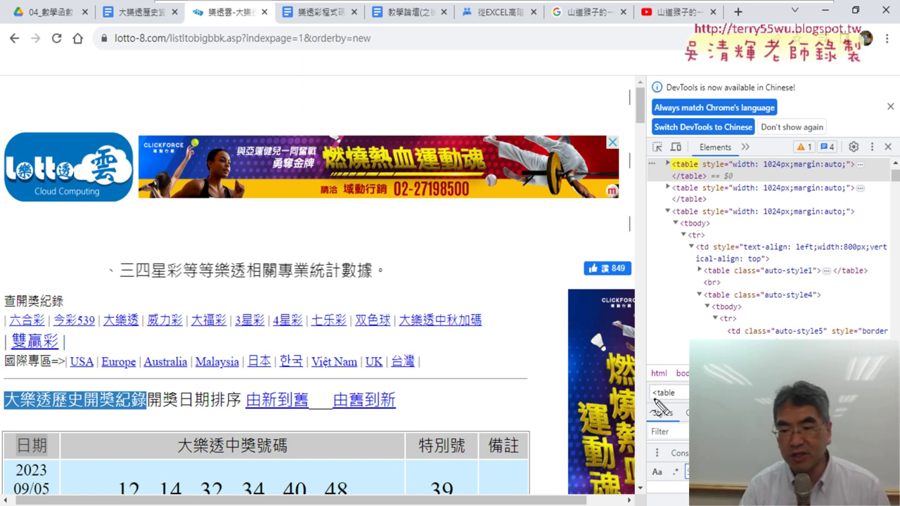
{"action": "left_click_drag", "start_coordinate": [653, 399], "coordinate": [677, 399]}
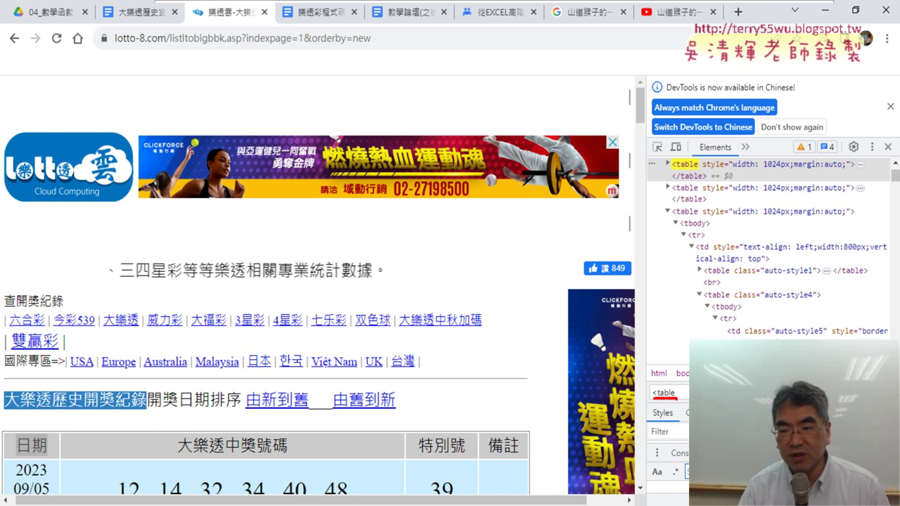
{"action": "left_click_drag", "start_coordinate": [710, 172], "coordinate": [710, 173]}
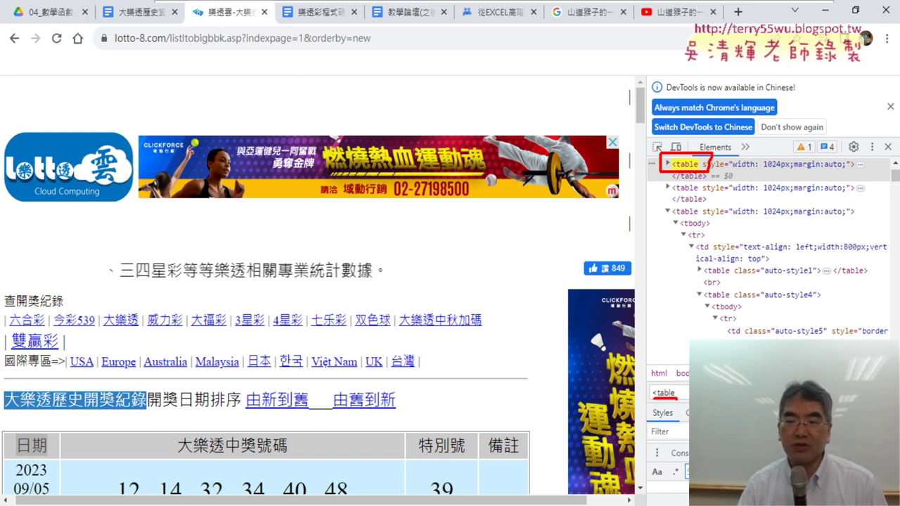
{"action": "key", "text": "Escape"}
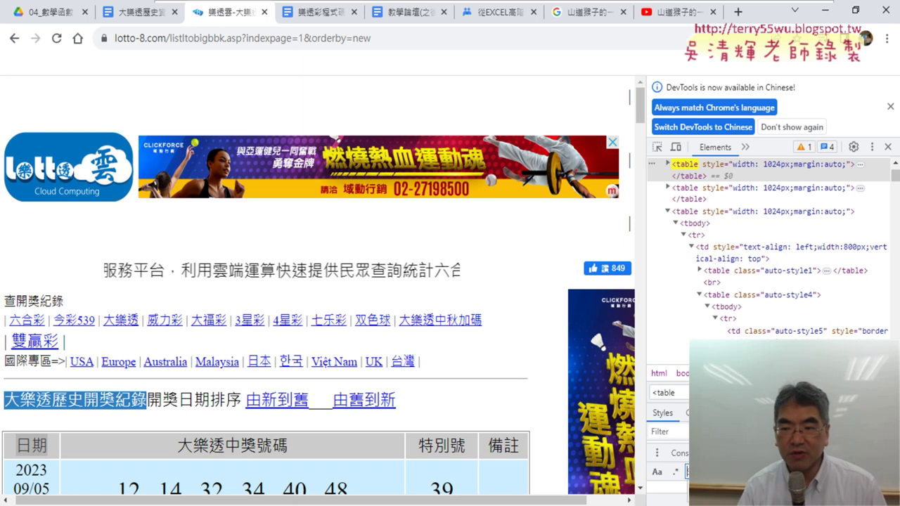
- Step through the table matches to table.auto-style4, then minimize Chrome
{"action": "left_click", "coordinate": [693, 188]}
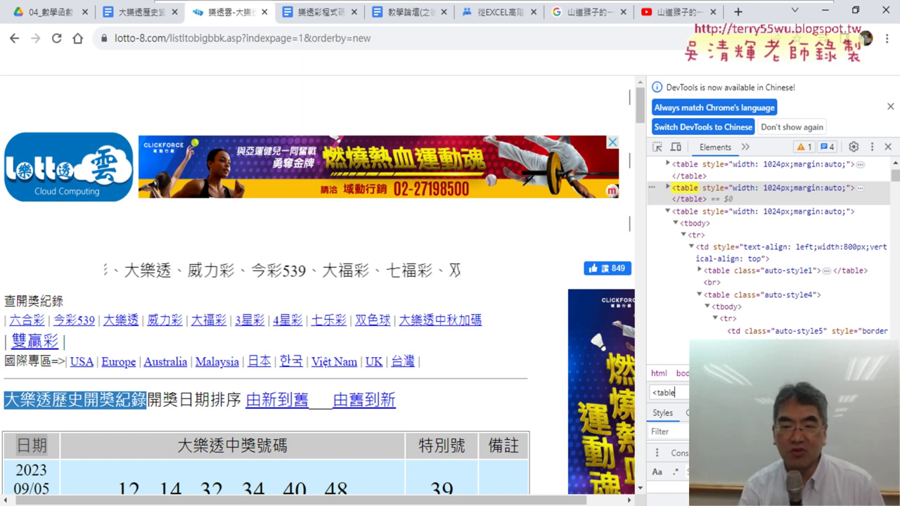
{"action": "key", "text": "Return"}
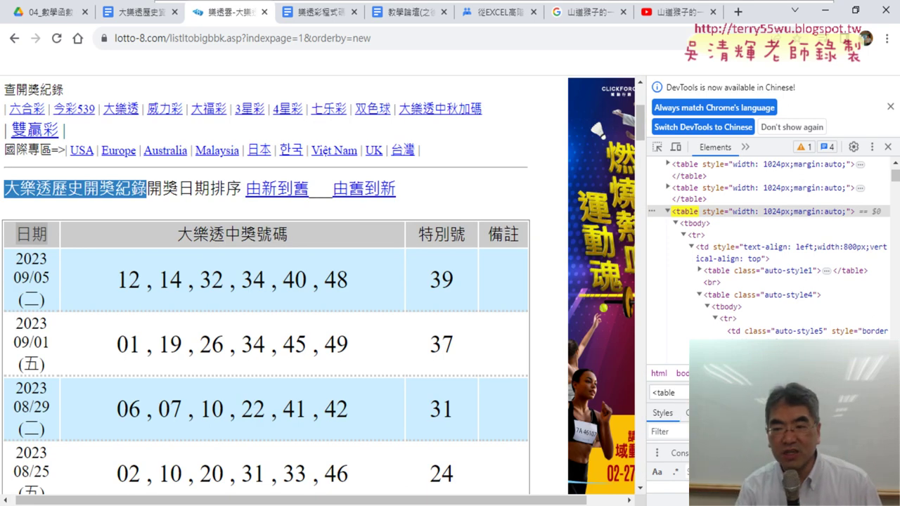
{"action": "key", "text": "Return"}
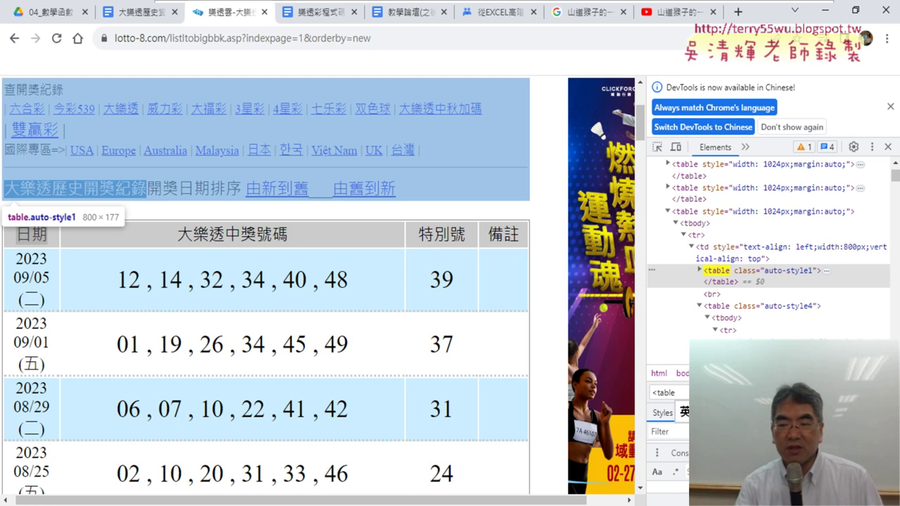
{"action": "key", "text": "Return"}
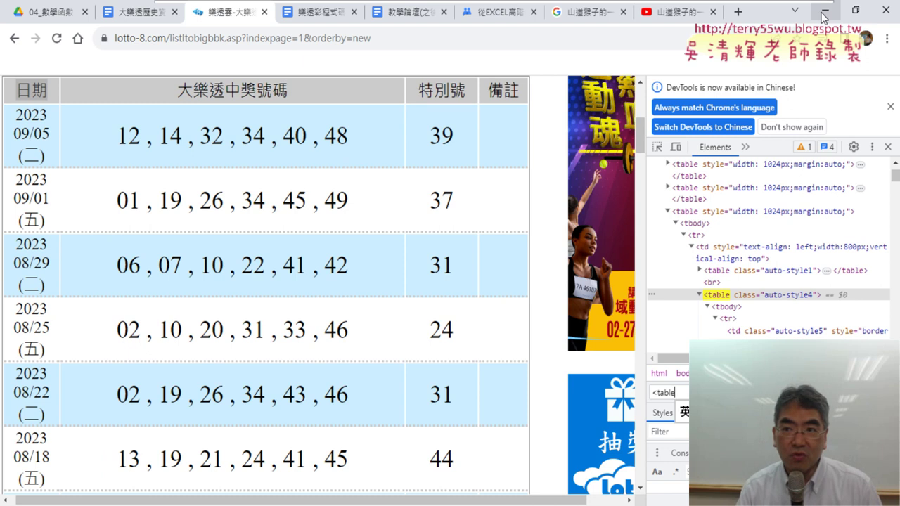
{"action": "left_click", "coordinate": [821, 11]}
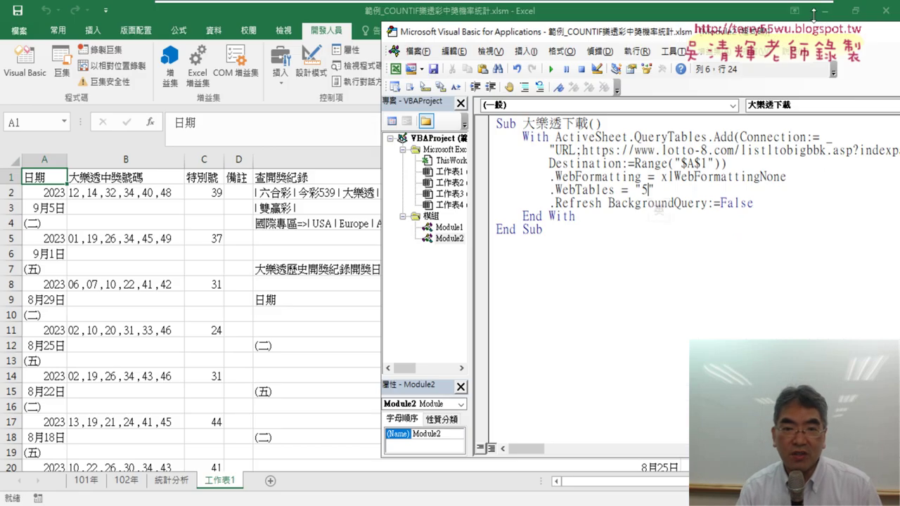
- Delete all imported draw data from 工作表1, removing its web query too
{"action": "double_click", "coordinate": [644, 190]}
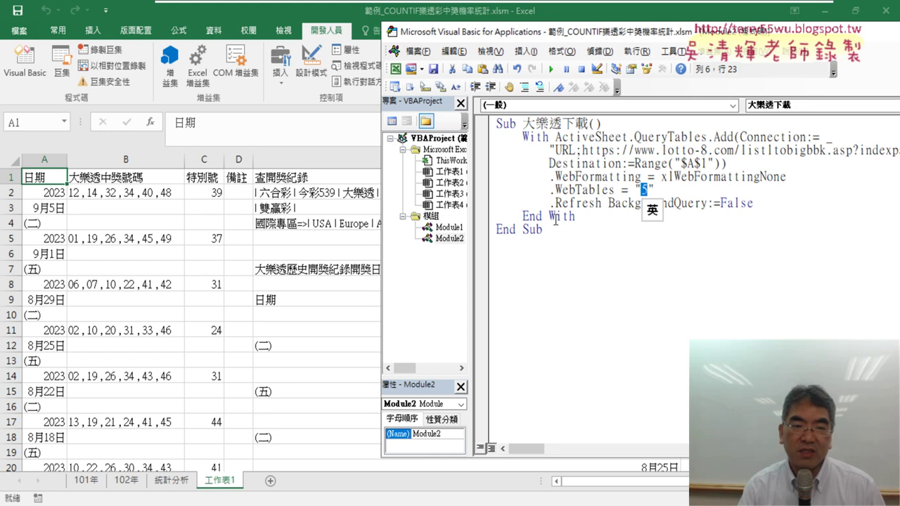
{"action": "left_click", "coordinate": [11, 163]}
{"action": "key", "text": "Delete"}
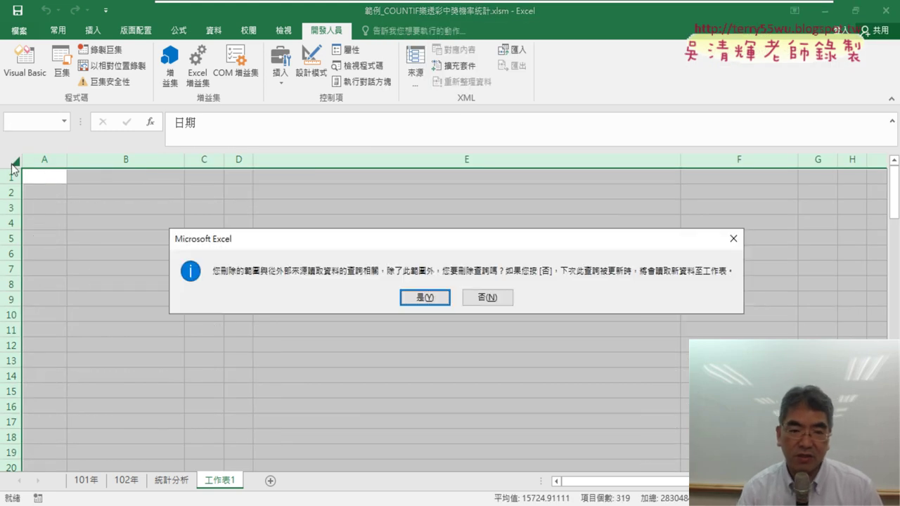
{"action": "left_click", "coordinate": [406, 298]}
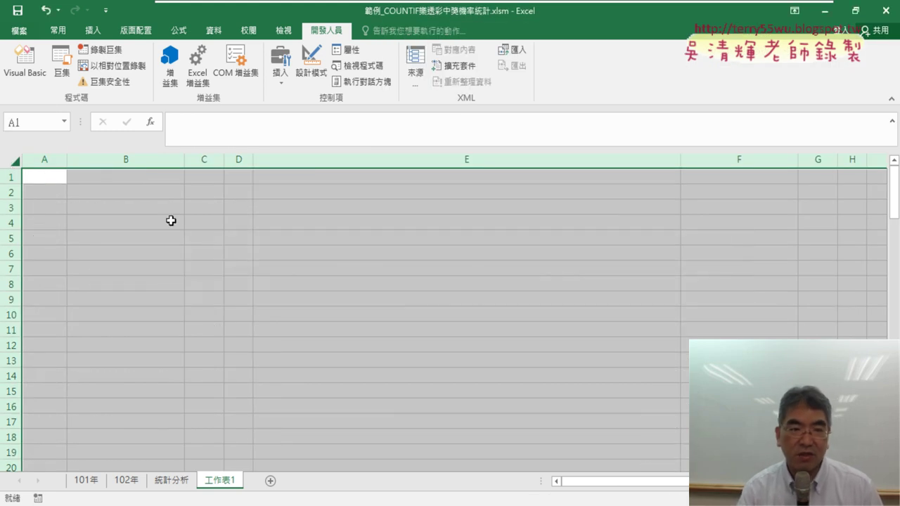
- Reopen the macro code at the end of the Sub 大樂透下載() line
{"action": "left_click", "coordinate": [32, 69]}
{"action": "left_click", "coordinate": [595, 176]}
{"action": "left_click", "coordinate": [603, 124]}
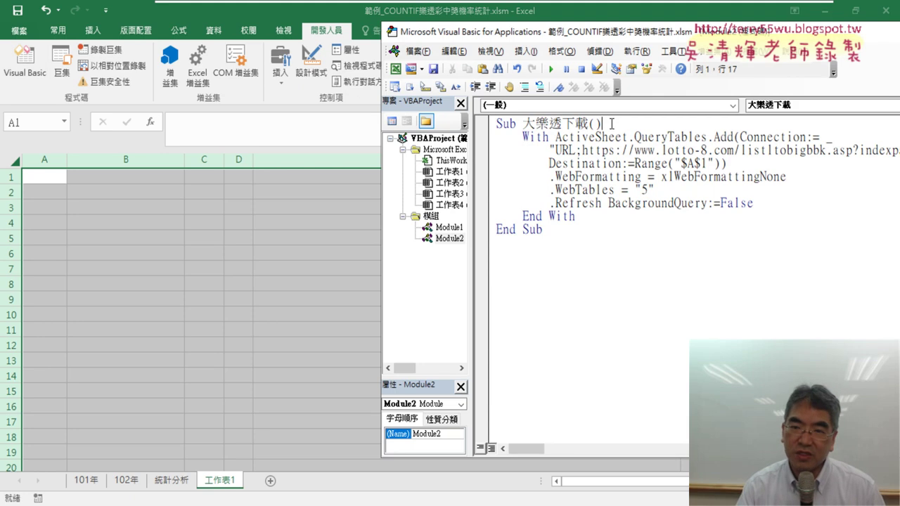
- Insert a Cells.Clear line directly below the Sub 大樂透下載() header
{"action": "key", "text": "Return"}
{"action": "type", "text": "cells"}
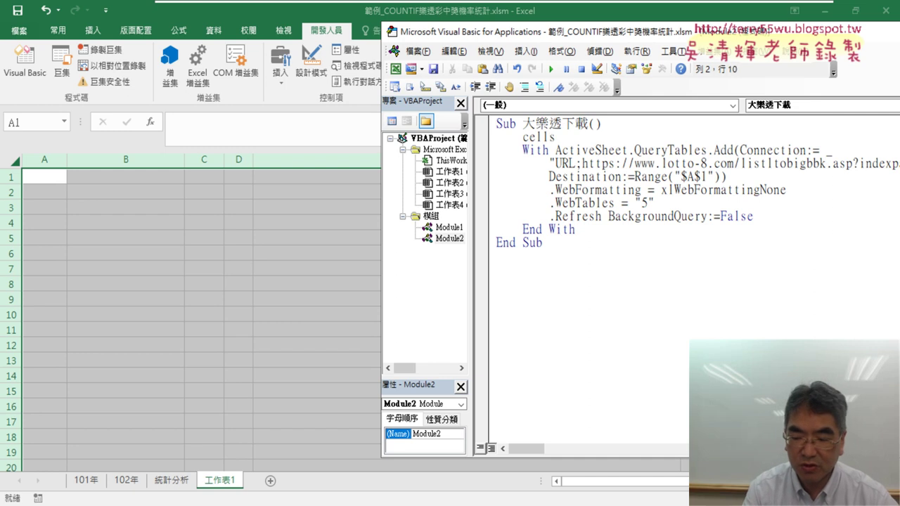
{"action": "type", "text": "."}
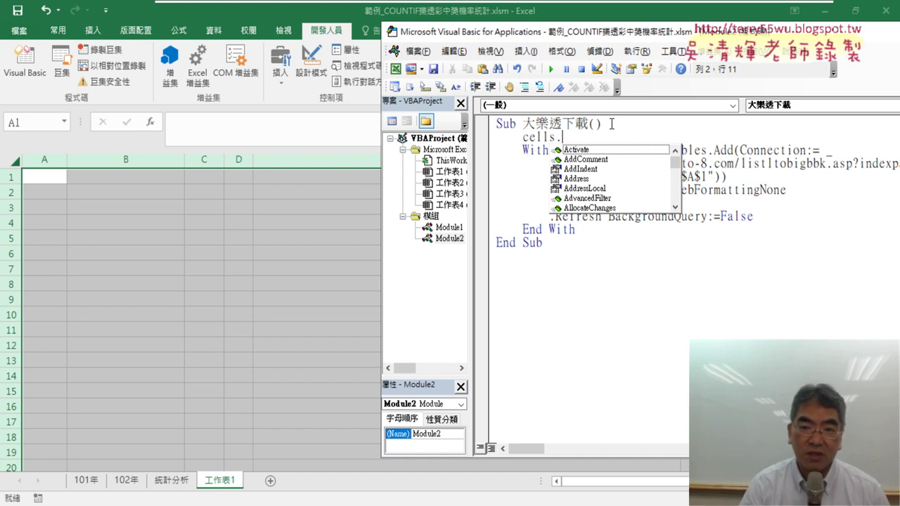
{"action": "type", "text": "c"}
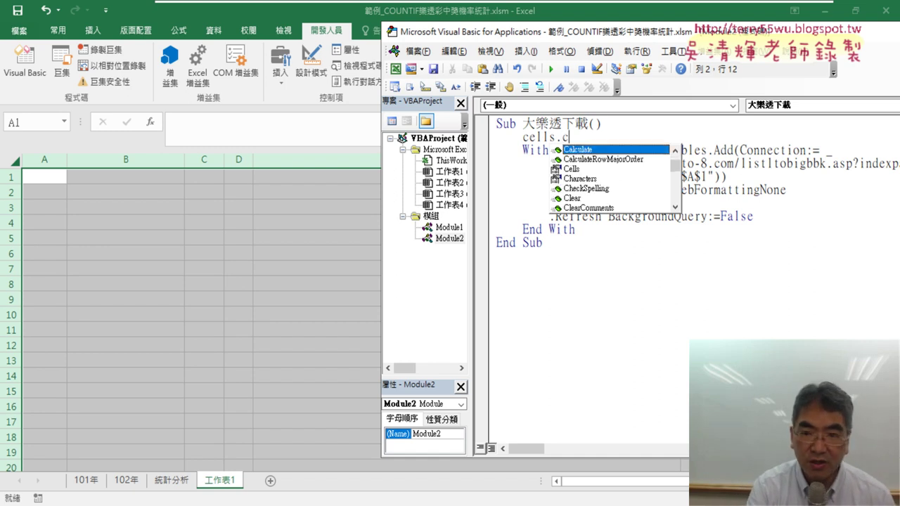
{"action": "type", "text": "l"}
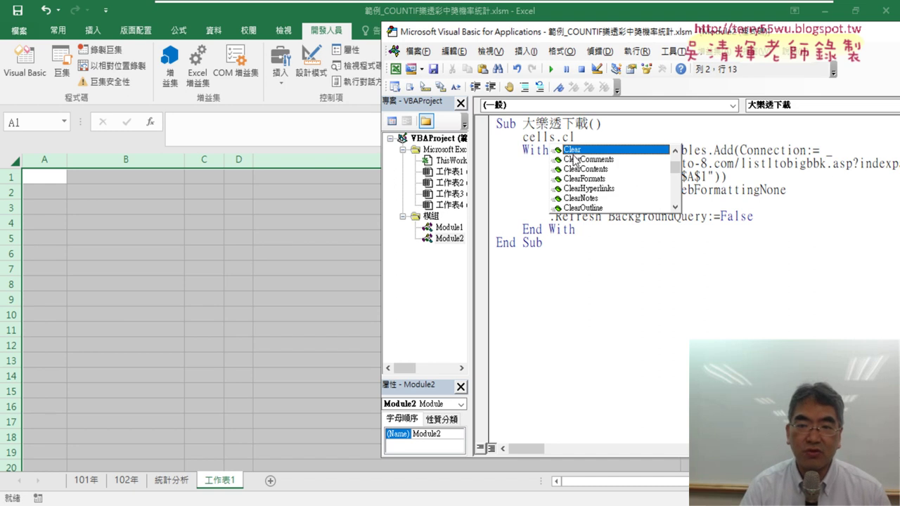
{"action": "double_click", "coordinate": [576, 152]}
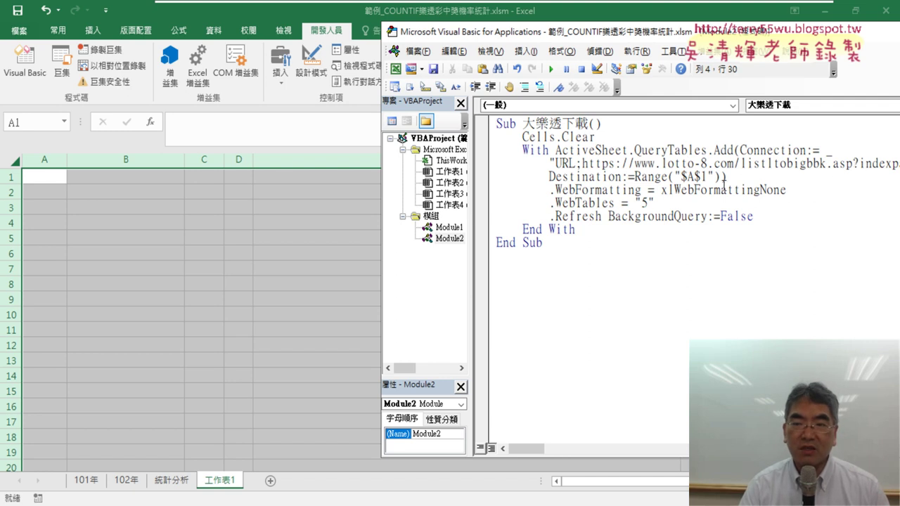
{"action": "left_click", "coordinate": [609, 203]}
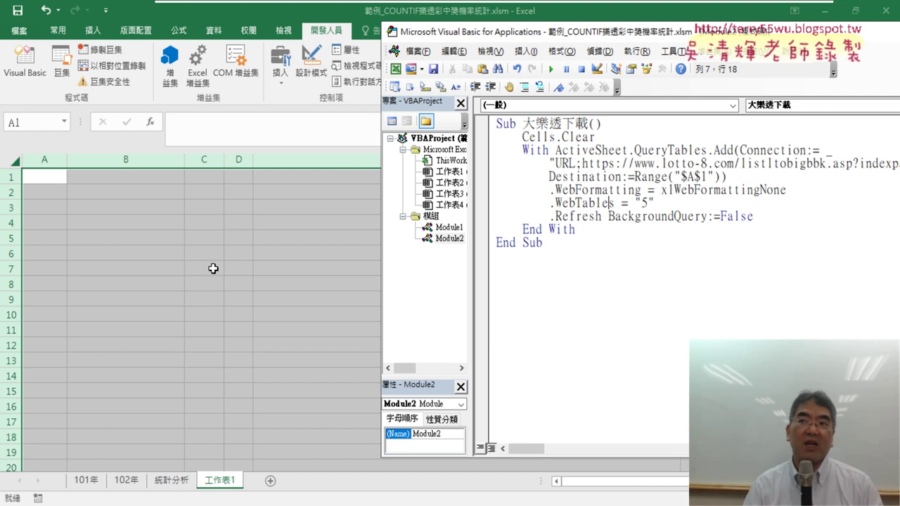
- Run the macro, then paste a copy of the With…End With query block below it
{"action": "left_click", "coordinate": [551, 68]}
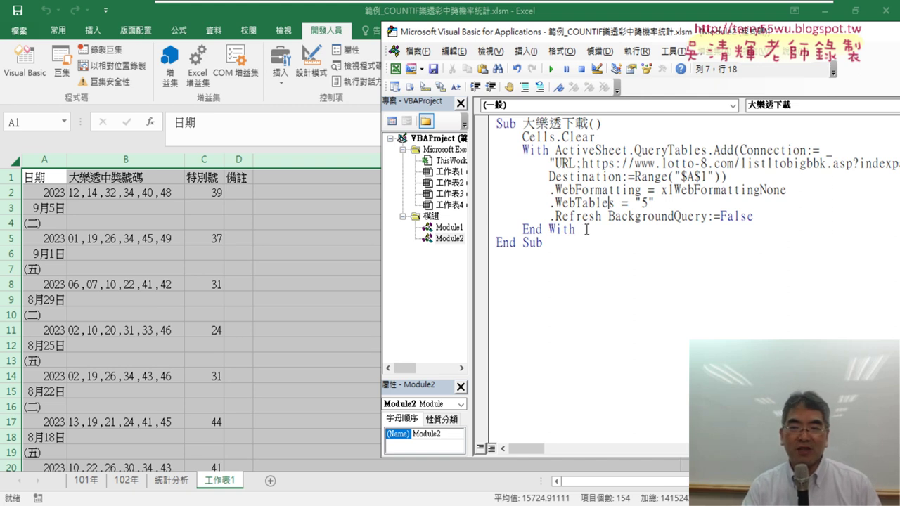
{"action": "left_click_drag", "start_coordinate": [586, 229], "coordinate": [497, 150]}
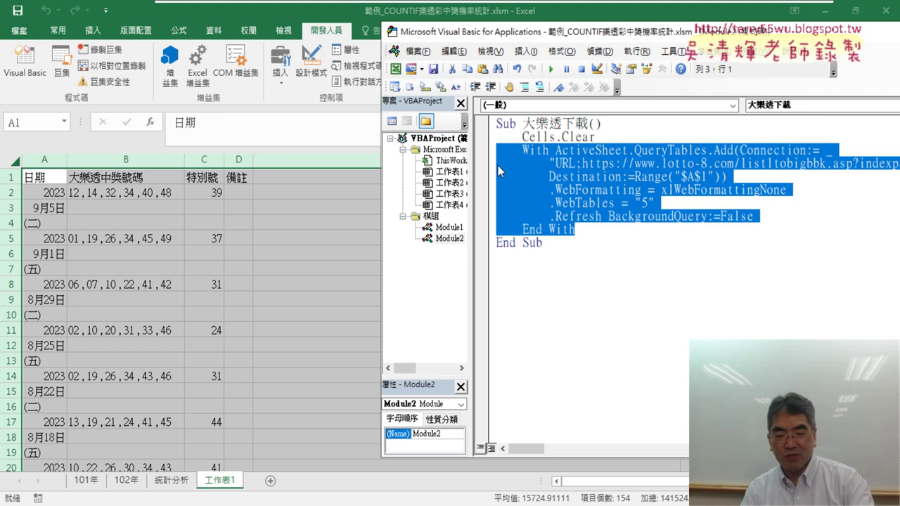
{"action": "left_click", "coordinate": [589, 229]}
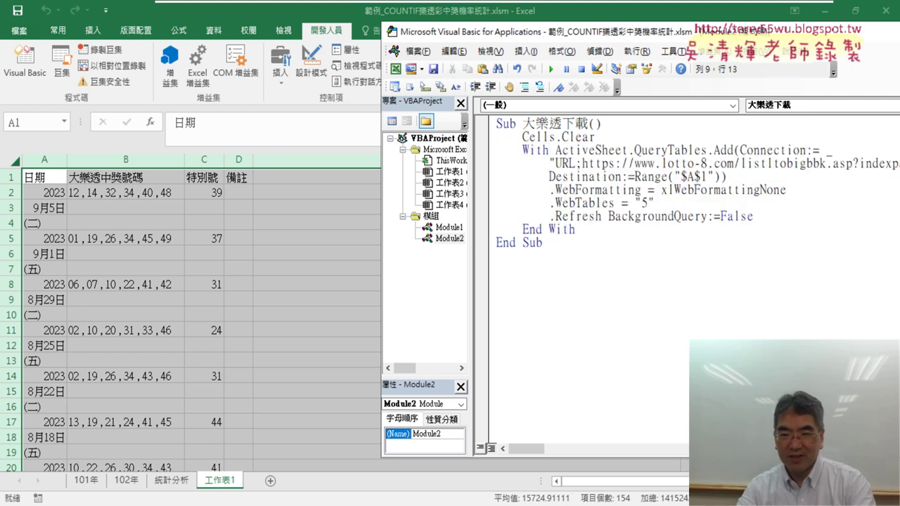
{"action": "key", "text": "Return"}
{"action": "key", "text": "ctrl+v"}
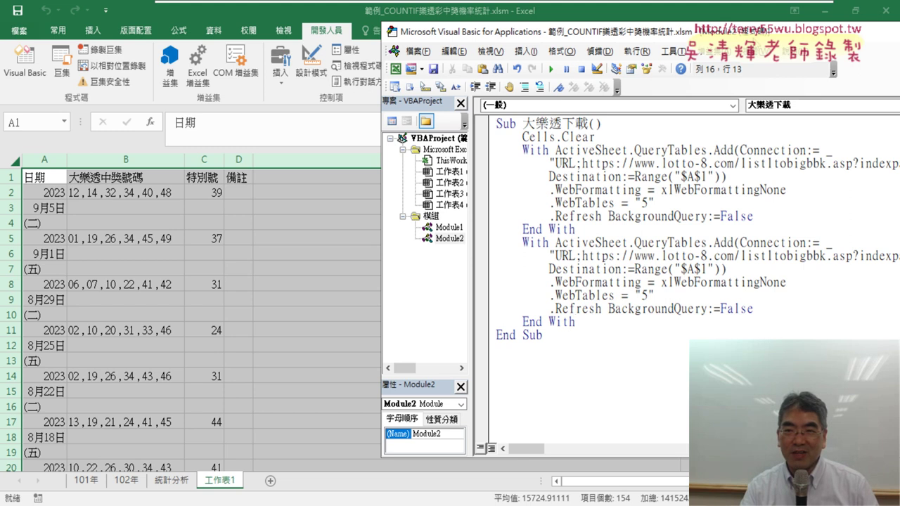
- Change the copied block's URL page number to indexpage=2
{"action": "left_click_drag", "start_coordinate": [793, 31], "coordinate": [550, 29]}
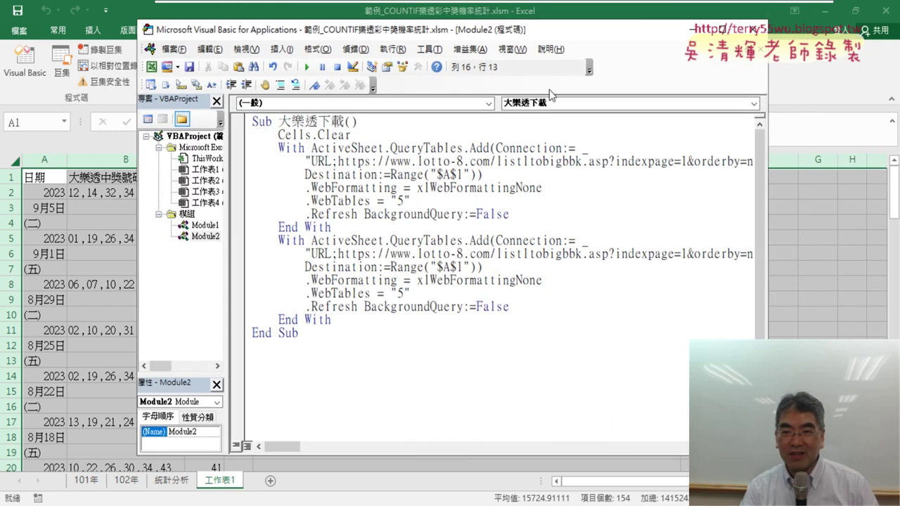
{"action": "double_click", "coordinate": [685, 254]}
{"action": "type", "text": "2"}
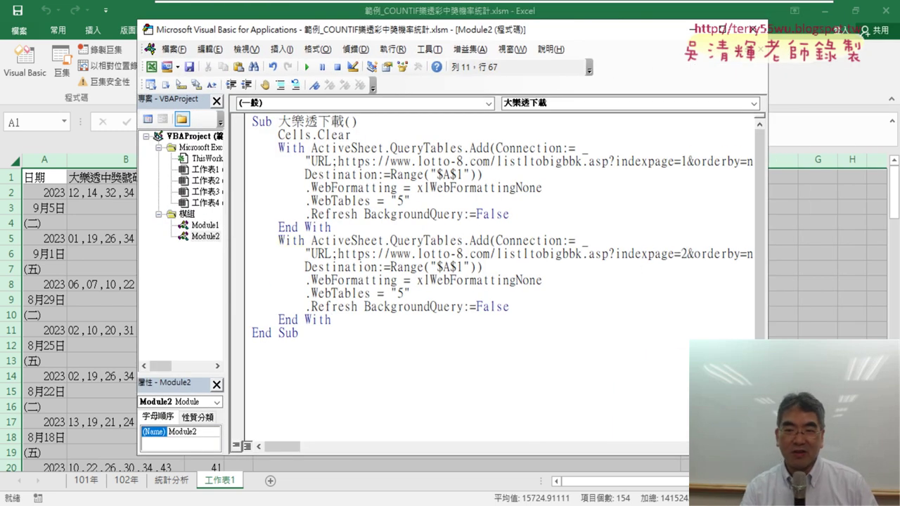
- Run the two-block macro and compare page-2 data in A–D with page-1 data in E–H
{"action": "left_click_drag", "start_coordinate": [305, 267], "coordinate": [390, 267]}
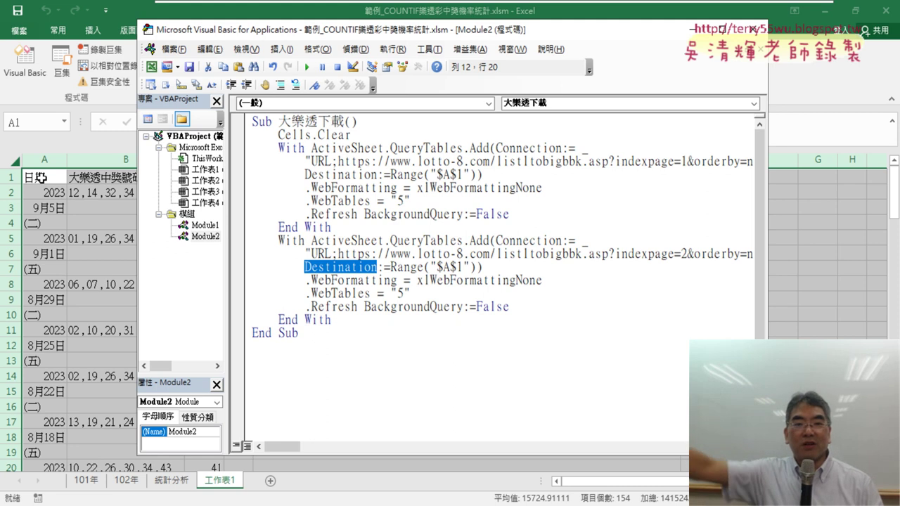
{"action": "left_click", "coordinate": [411, 271]}
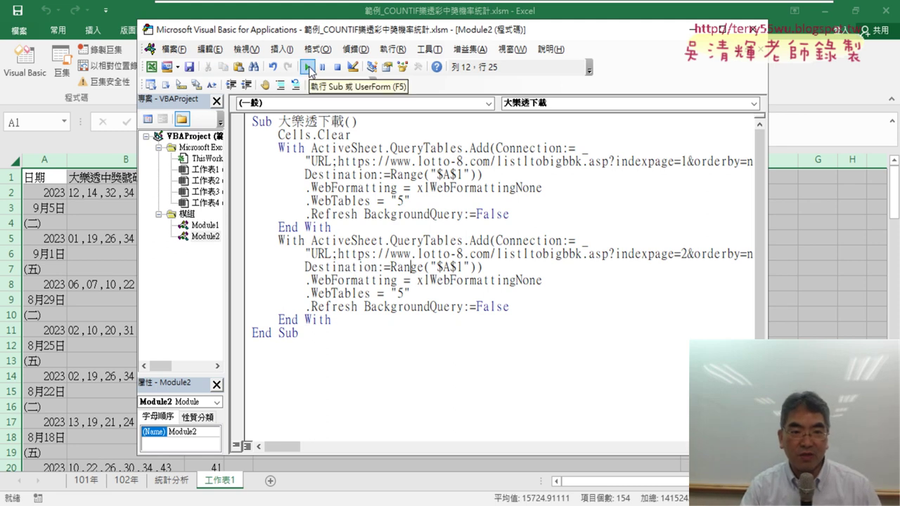
{"action": "left_click", "coordinate": [308, 68]}
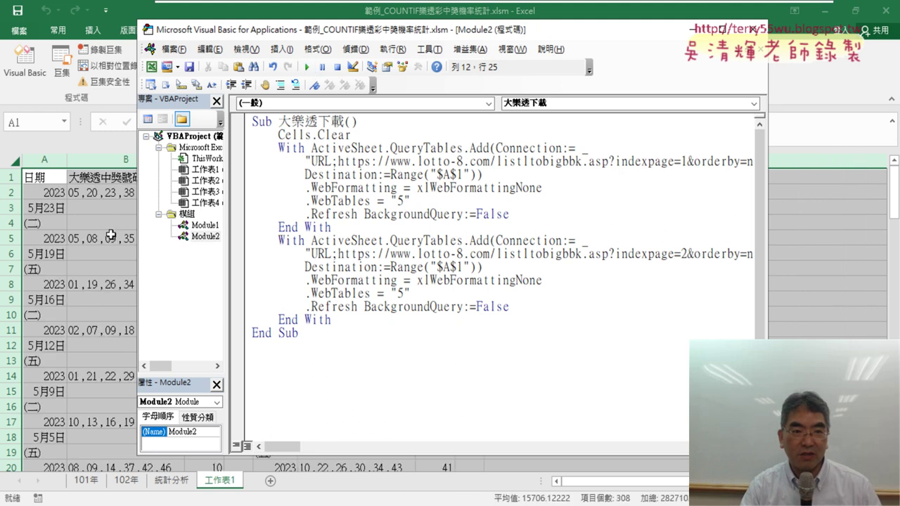
{"action": "left_click", "coordinate": [112, 234]}
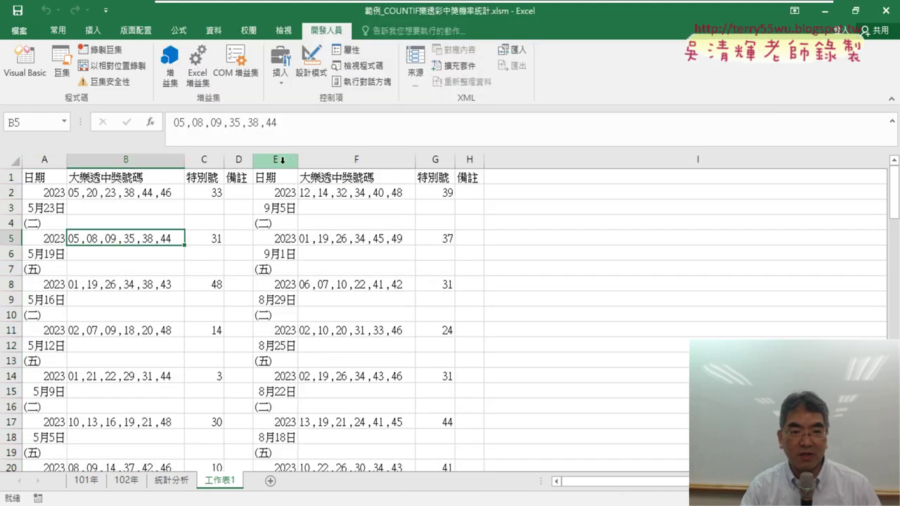
{"action": "left_click_drag", "start_coordinate": [281, 161], "coordinate": [468, 161]}
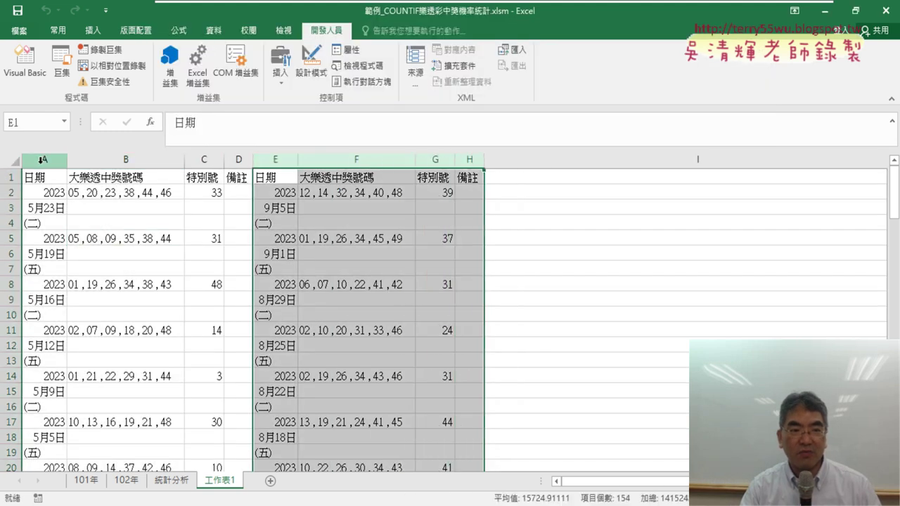
{"action": "left_click_drag", "start_coordinate": [42, 160], "coordinate": [239, 160]}
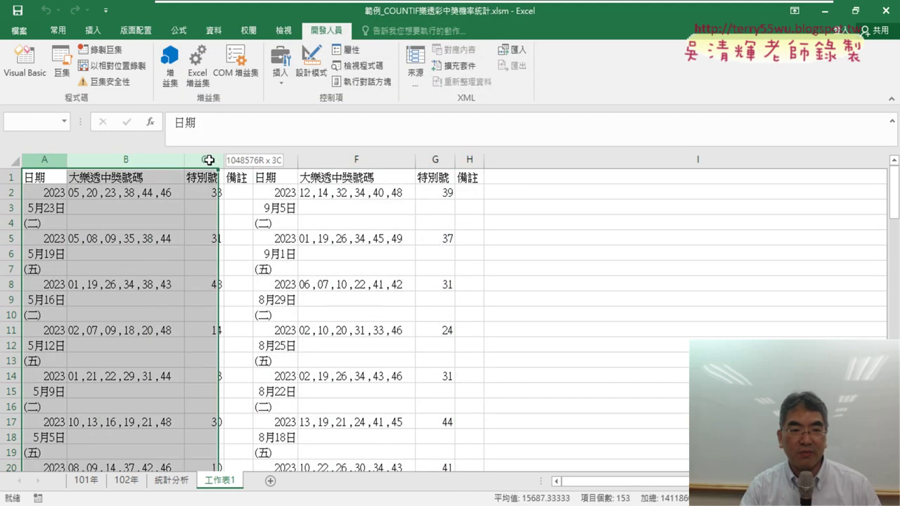
- Check the second block's Destination Range("$A$1") row number in the code
{"action": "left_click", "coordinate": [38, 70]}
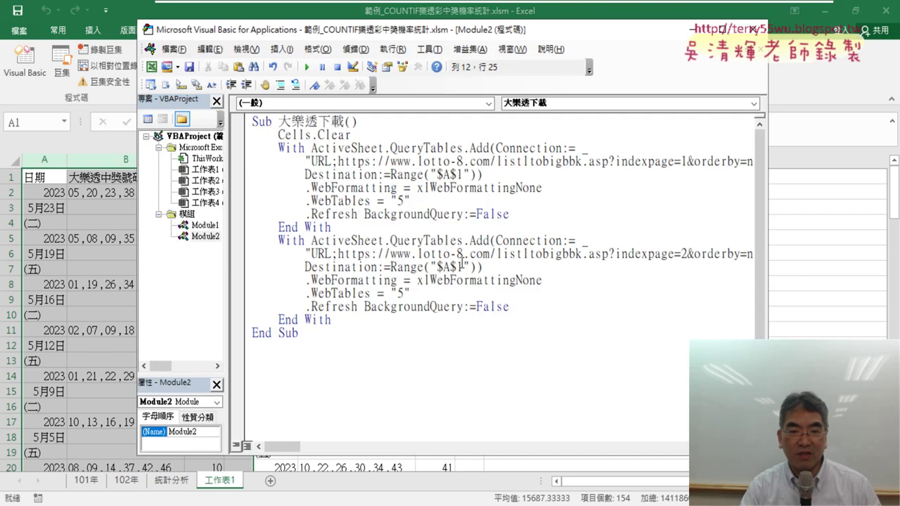
{"action": "double_click", "coordinate": [461, 266]}
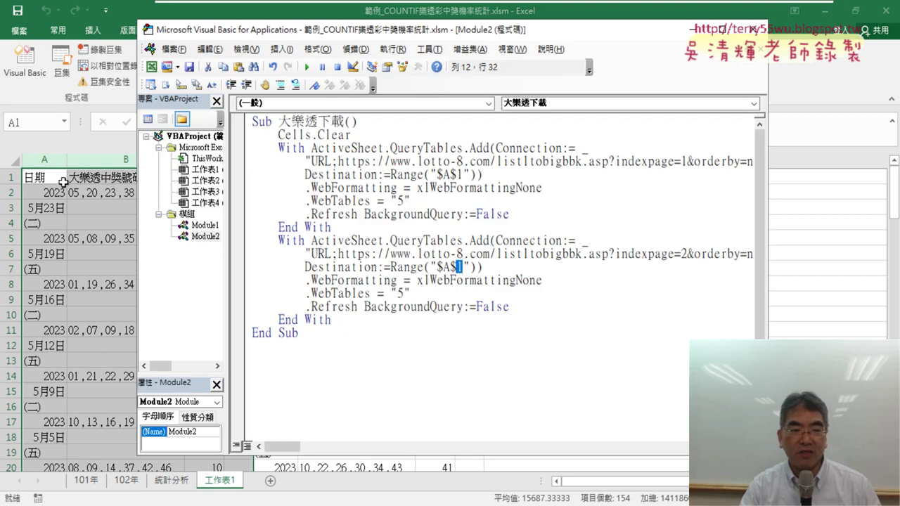
{"action": "left_click", "coordinate": [88, 181]}
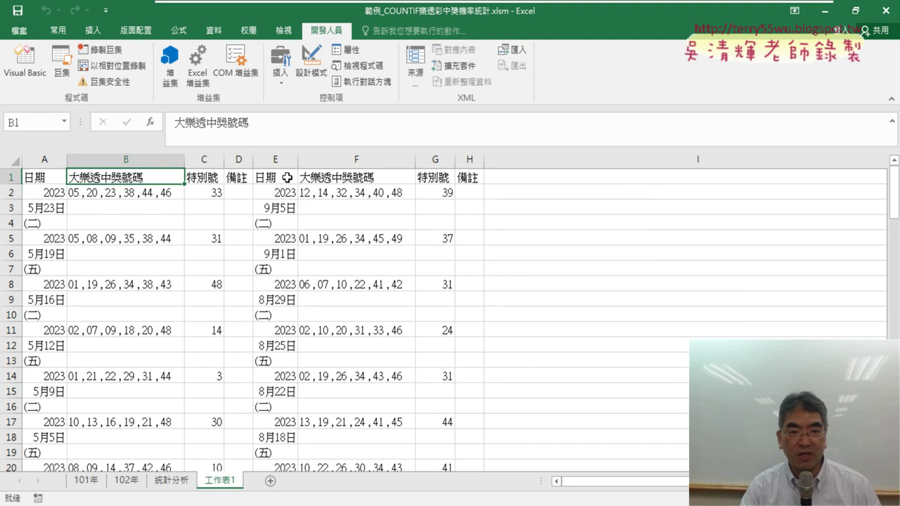
- Find the last filled data row, row 91, in column E
{"action": "left_click", "coordinate": [287, 178]}
{"action": "key", "text": "ctrl+Down"}
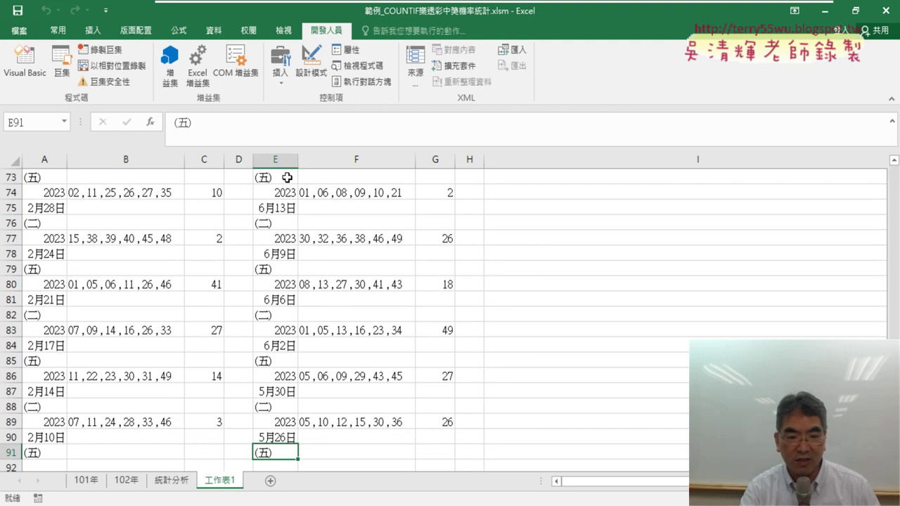
{"action": "left_click", "coordinate": [7, 453]}
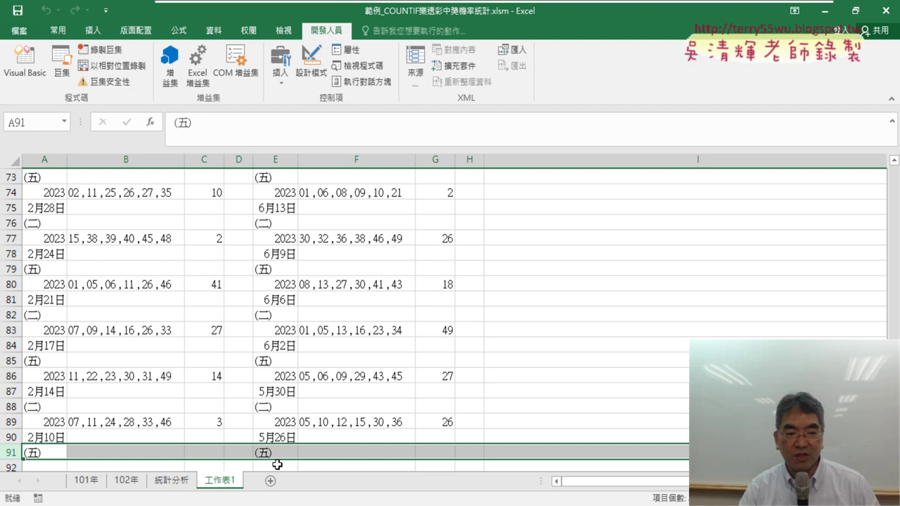
{"action": "left_click", "coordinate": [278, 465]}
- Change the second query block's destination to $A$94
{"action": "left_click", "coordinate": [25, 60]}
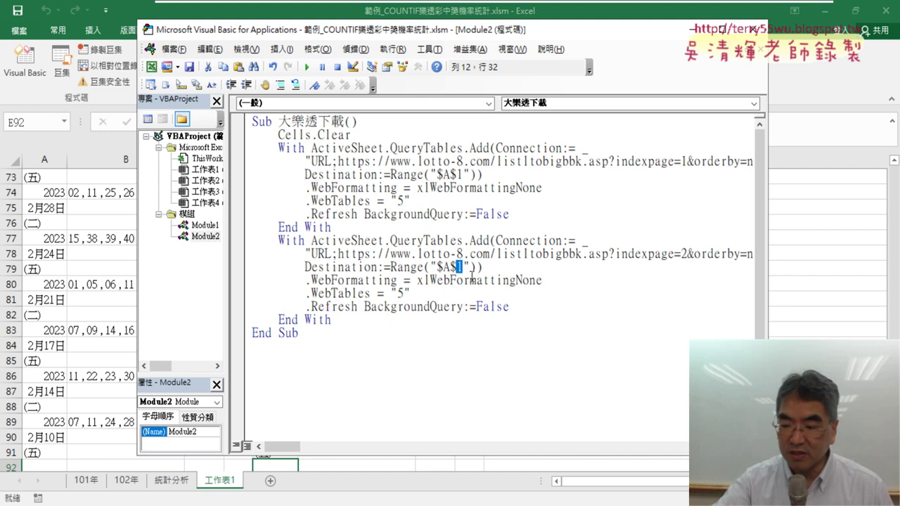
{"action": "type", "text": "94"}
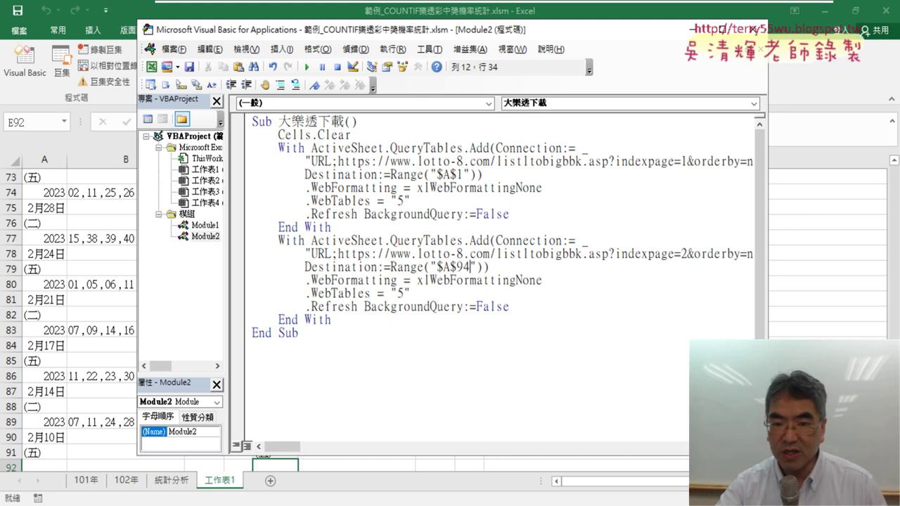
{"action": "left_click", "coordinate": [398, 256]}
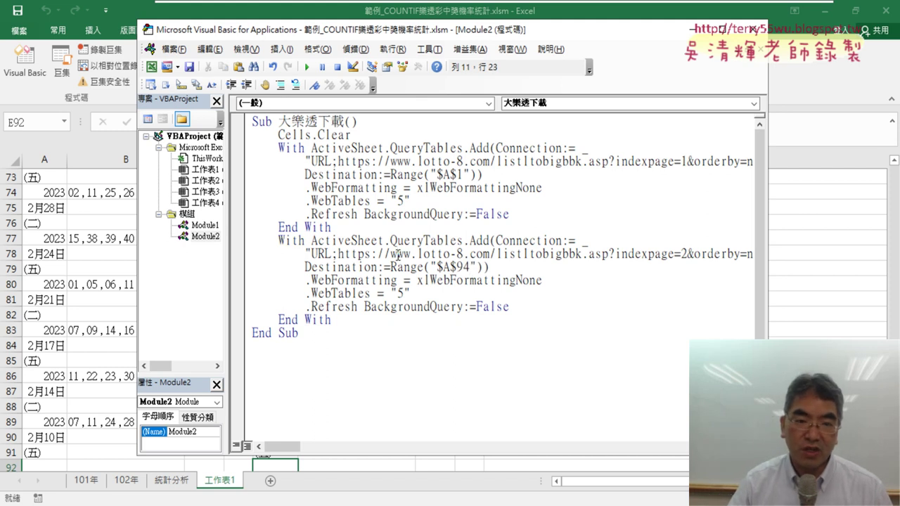
- Set a breakpoint on the second query, run to it, confirm data ends at A91, then step on
{"action": "left_click", "coordinate": [241, 253]}
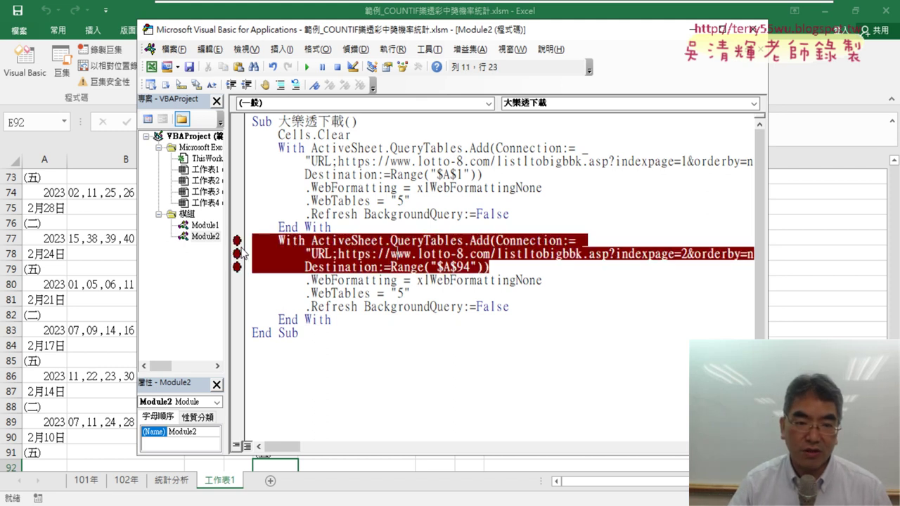
{"action": "left_click", "coordinate": [307, 67]}
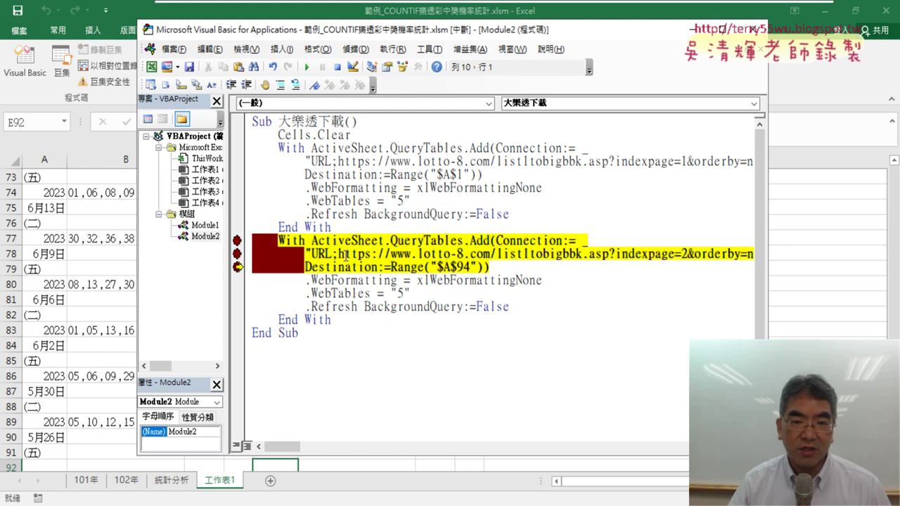
{"action": "left_click", "coordinate": [50, 182]}
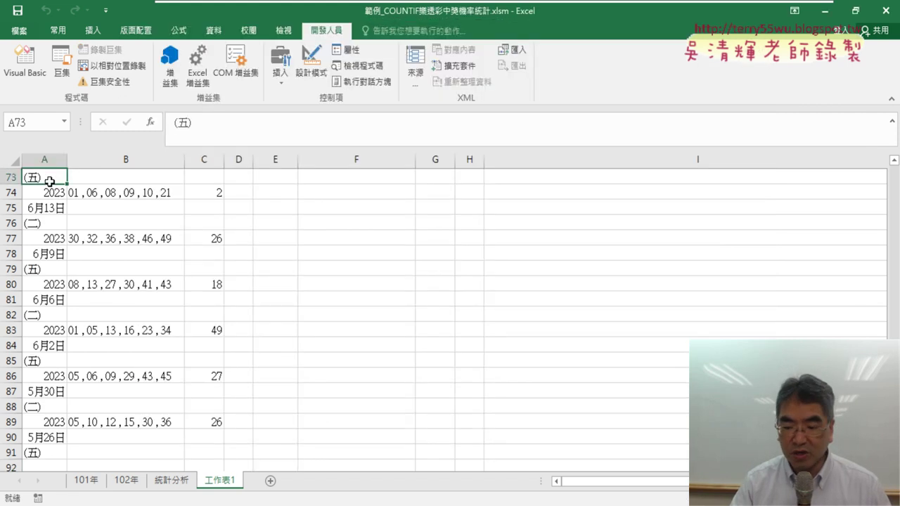
{"action": "key", "text": "ctrl+Down"}
{"action": "scroll", "coordinate": [49, 181], "scroll_direction": "down", "scroll_amount": 3}
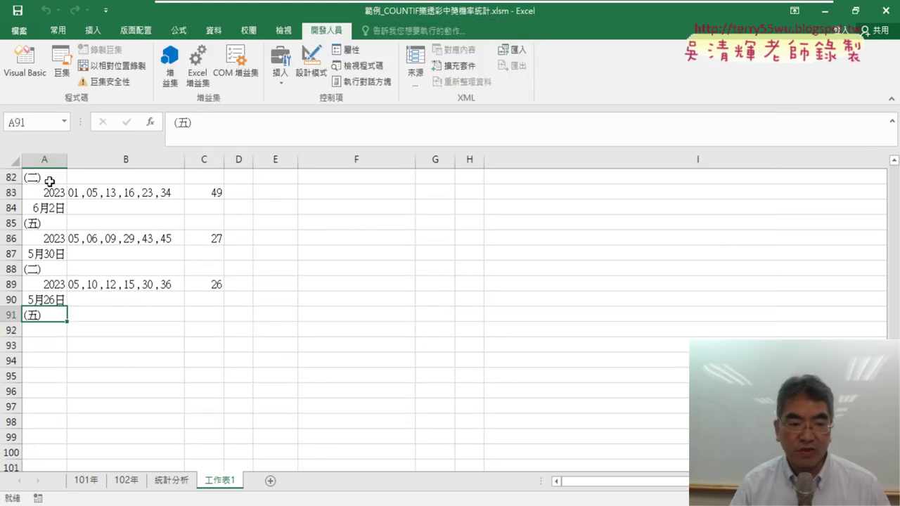
{"action": "left_click", "coordinate": [25, 62]}
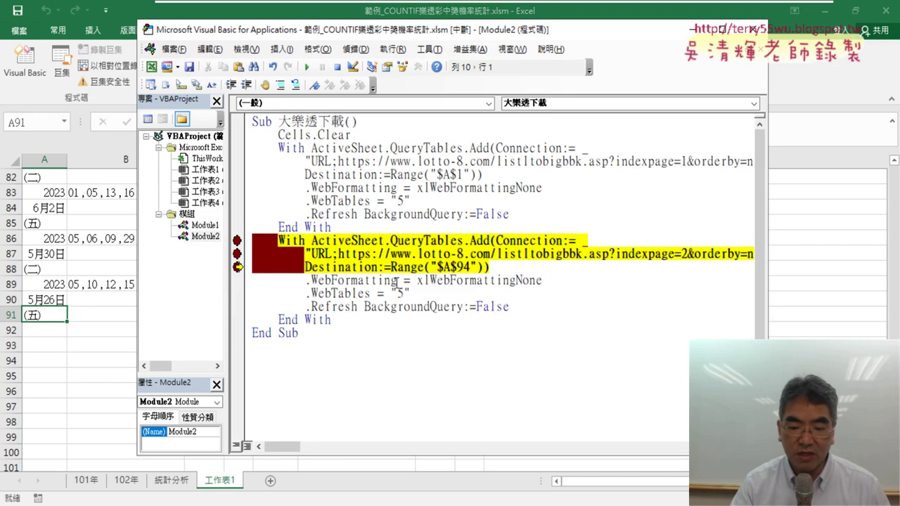
{"action": "key", "text": "F8"}
{"action": "key", "text": "F8"}
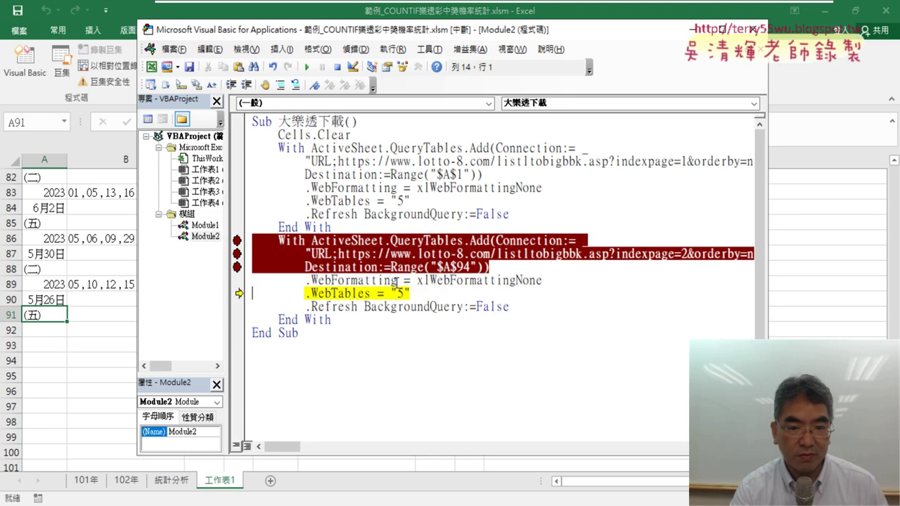
{"action": "key", "text": "F8"}
{"action": "key", "text": "F8"}
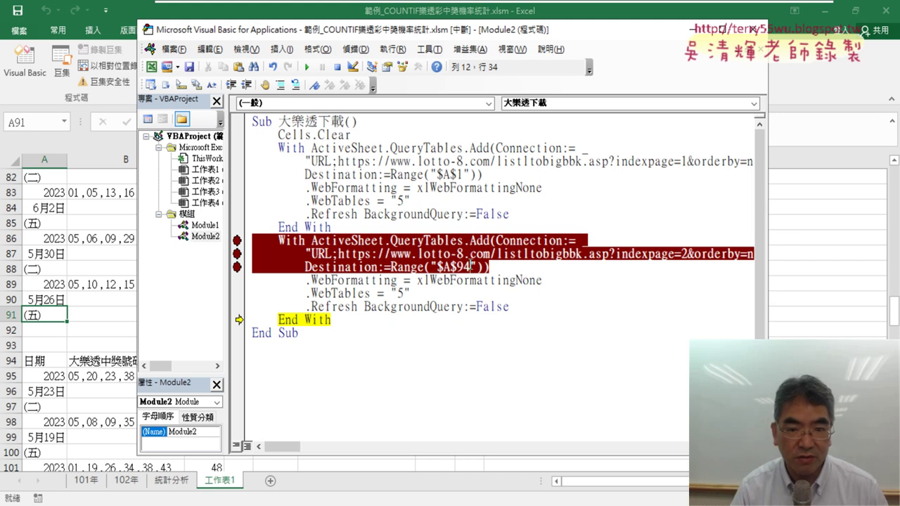
- Change the destination to $A$92, reset, and rerun the macro to import page 2
{"action": "key", "text": "shift+Left"}
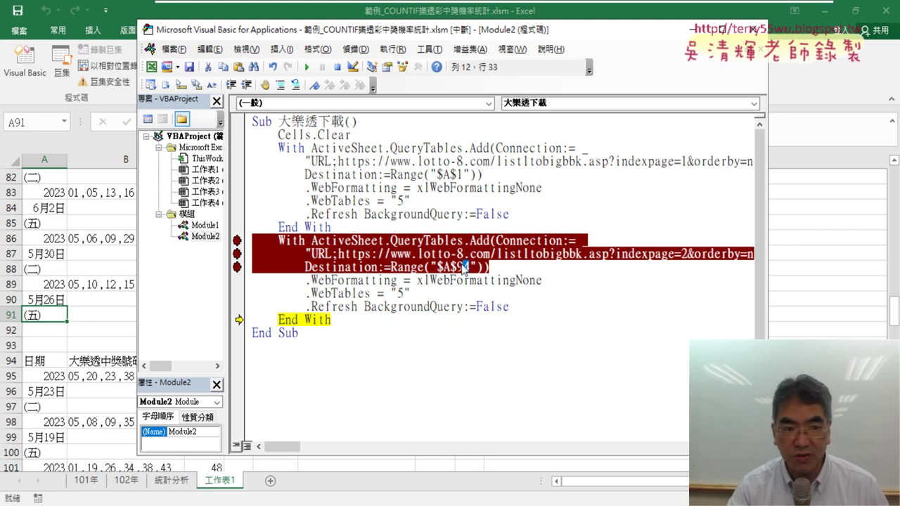
{"action": "type", "text": "2"}
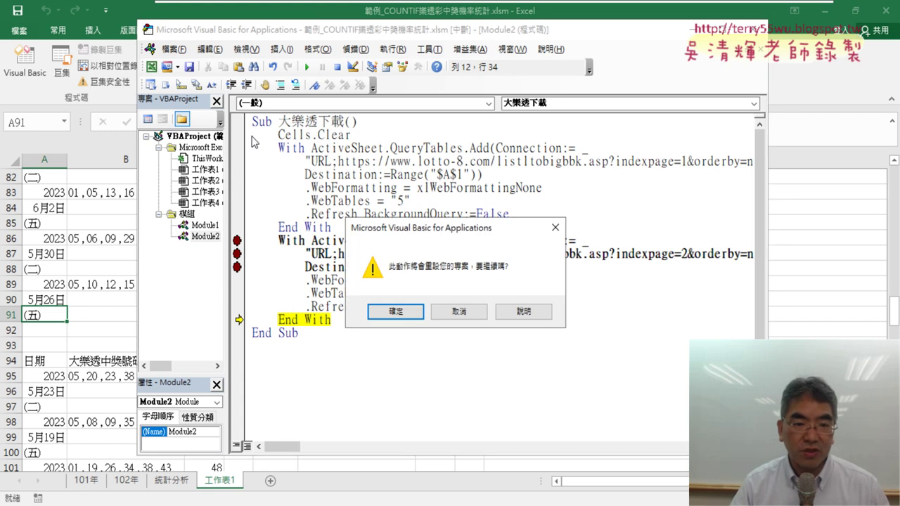
{"action": "left_click", "coordinate": [394, 314]}
{"action": "left_click", "coordinate": [307, 67]}
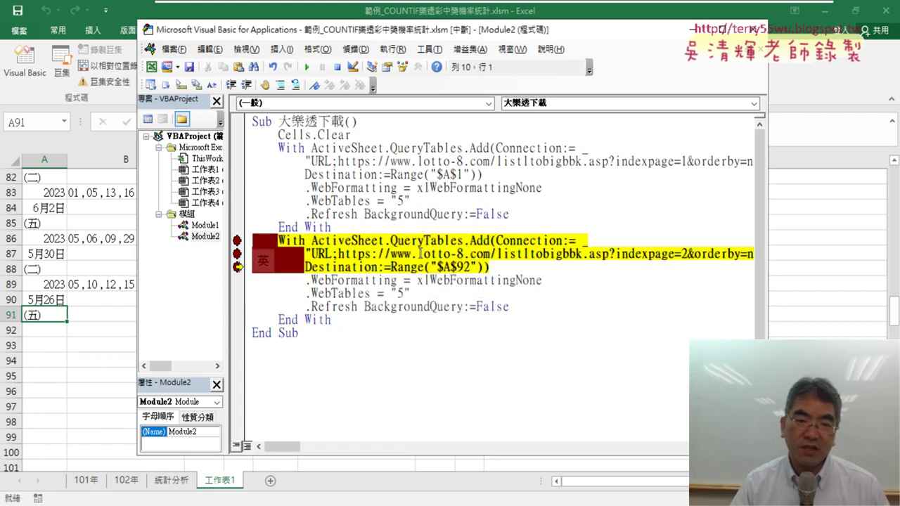
{"action": "left_click", "coordinate": [307, 67]}
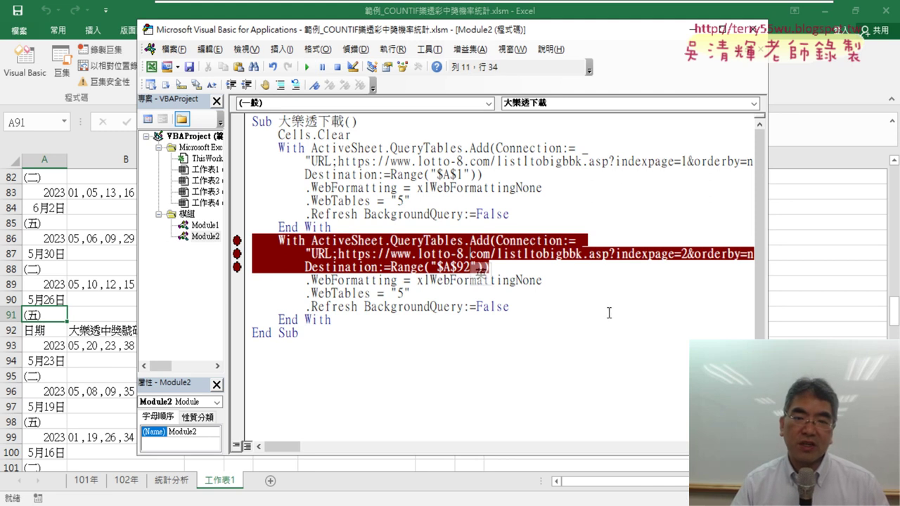
- Select the second QueryTables With block, widen the VBA window to the screen edge, then return to Chrome
{"action": "left_click", "coordinate": [366, 326]}
{"action": "mouse_move", "coordinate": [366, 325]}
{"action": "left_mouse_down"}
{"action": "mouse_move", "coordinate": [227, 260]}
{"action": "mouse_move", "coordinate": [230, 239]}
{"action": "left_mouse_up"}
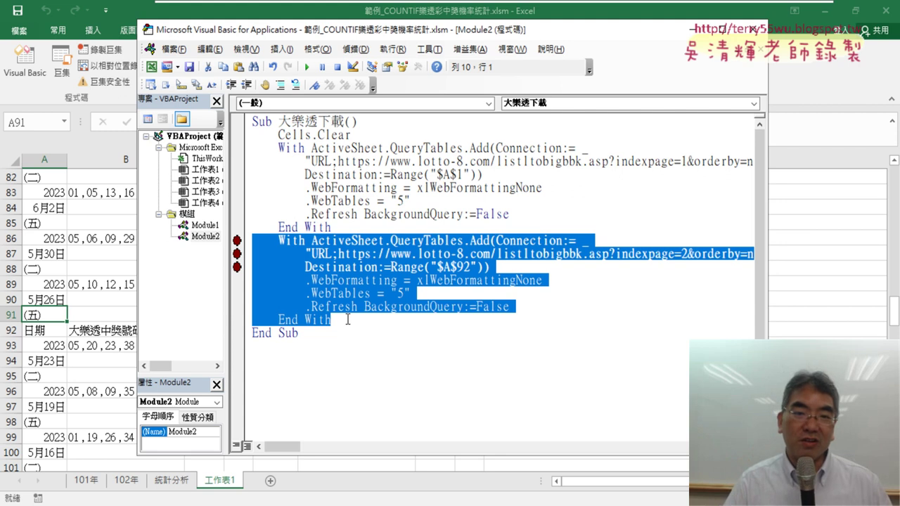
{"action": "left_click_drag", "start_coordinate": [770, 315], "coordinate": [899, 314]}
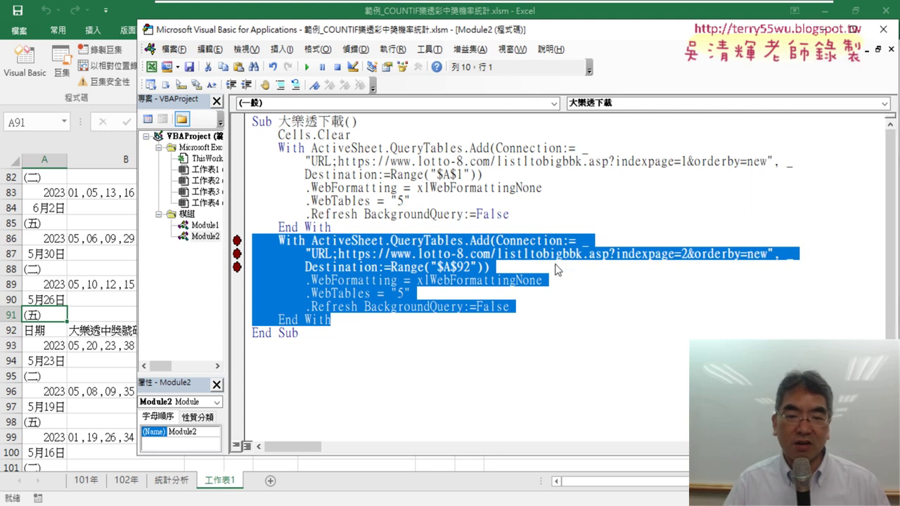
{"action": "left_click", "coordinate": [556, 312]}
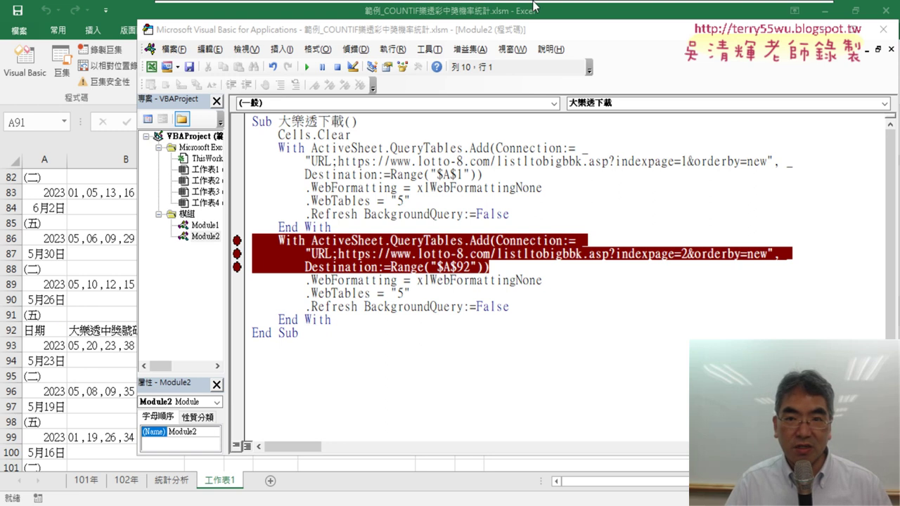
{"action": "left_click", "coordinate": [635, 35]}
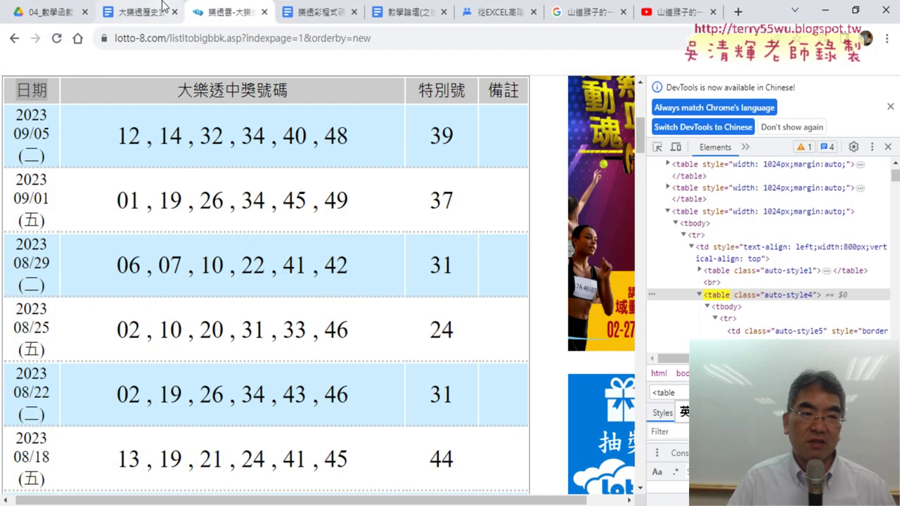
- Glance at the 04_數學函數 Drive folder, then mark the dashed lines around the sample code in 大樂透歷史資料下載.docx
{"action": "left_click", "coordinate": [163, 6]}
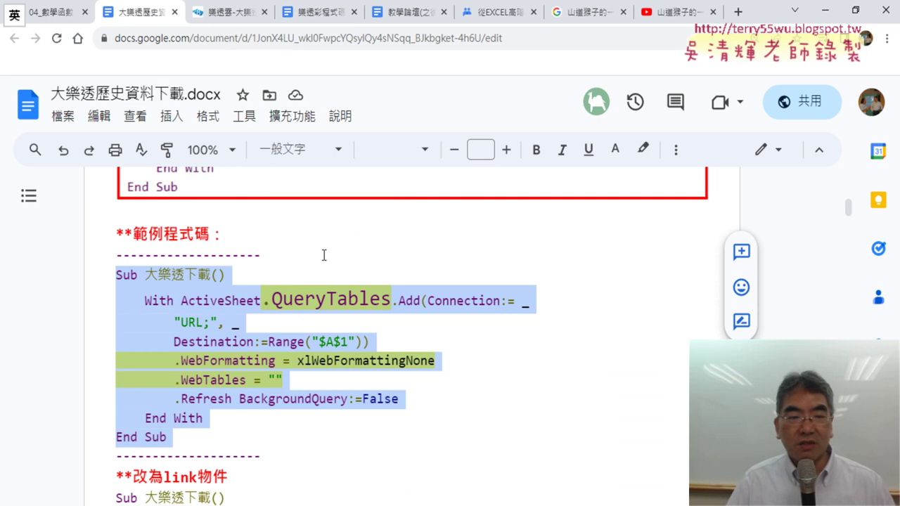
{"action": "mouse_move", "coordinate": [853, 213]}
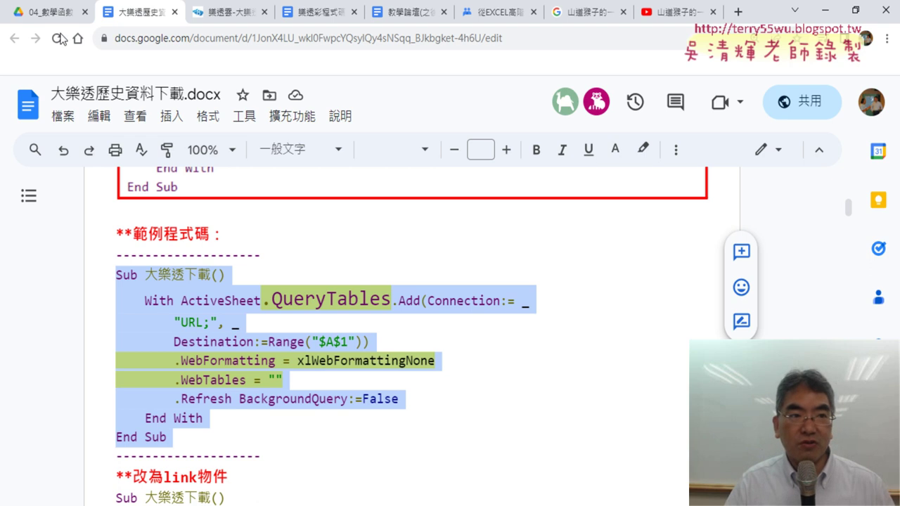
{"action": "left_click", "coordinate": [49, 14]}
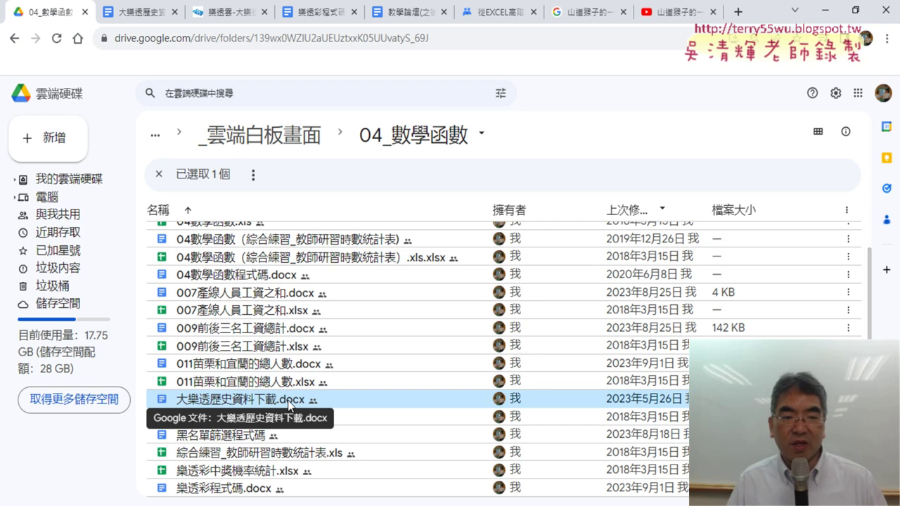
{"action": "left_click", "coordinate": [141, 12]}
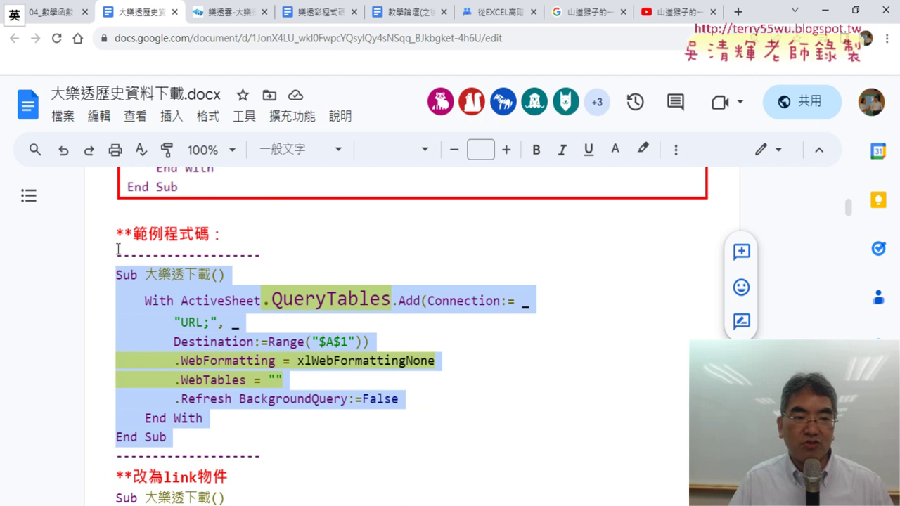
{"action": "left_click_drag", "start_coordinate": [116, 256], "coordinate": [253, 255]}
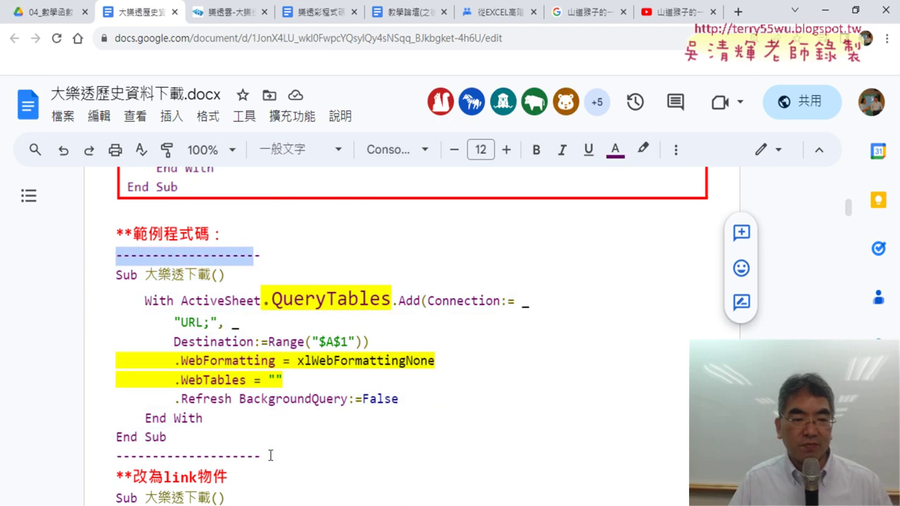
{"action": "left_click_drag", "start_coordinate": [270, 456], "coordinate": [106, 453]}
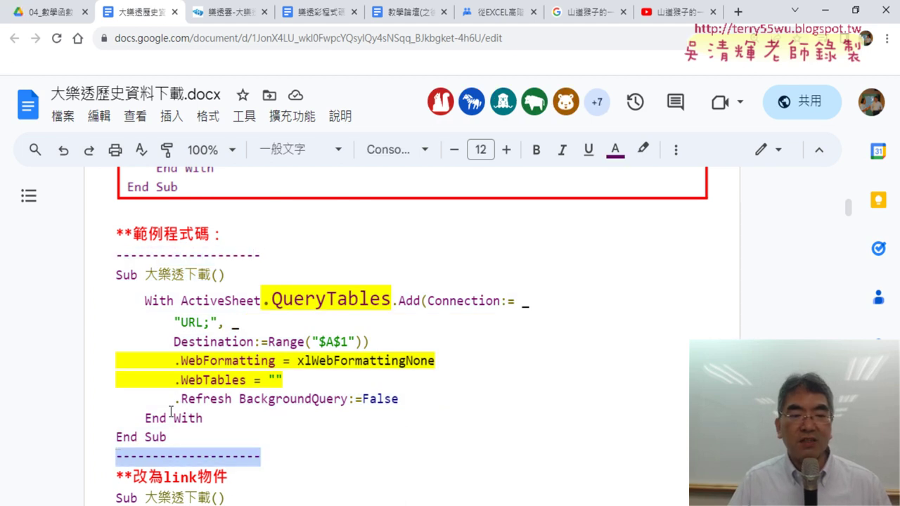
{"action": "left_click_drag", "start_coordinate": [173, 441], "coordinate": [111, 275]}
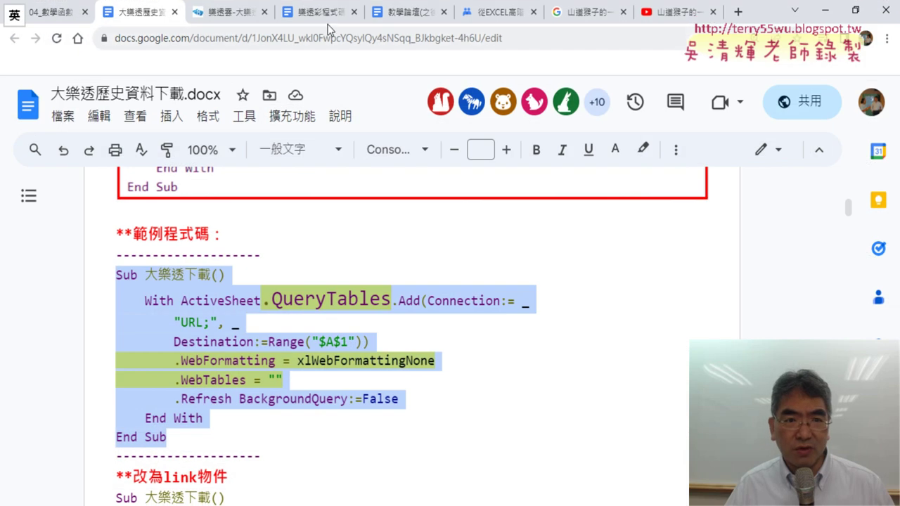
- On the lotto-8 results table, highlight the weekday 五 under the 09/01 draw
{"action": "left_click", "coordinate": [239, 14]}
{"action": "scroll", "coordinate": [255, 186], "scroll_direction": "up", "scroll_amount": 2}
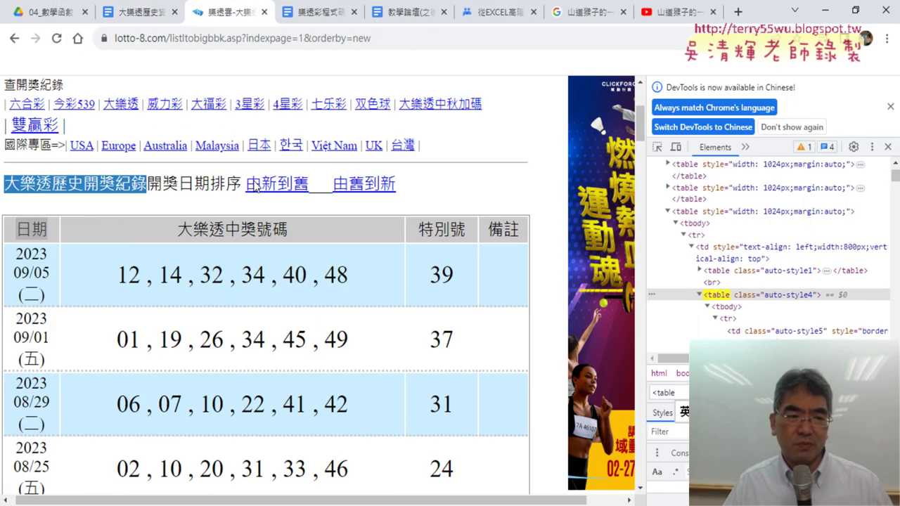
{"action": "scroll", "coordinate": [178, 196], "scroll_direction": "down", "scroll_amount": 2}
{"action": "left_click_drag", "start_coordinate": [50, 227], "coordinate": [12, 222]}
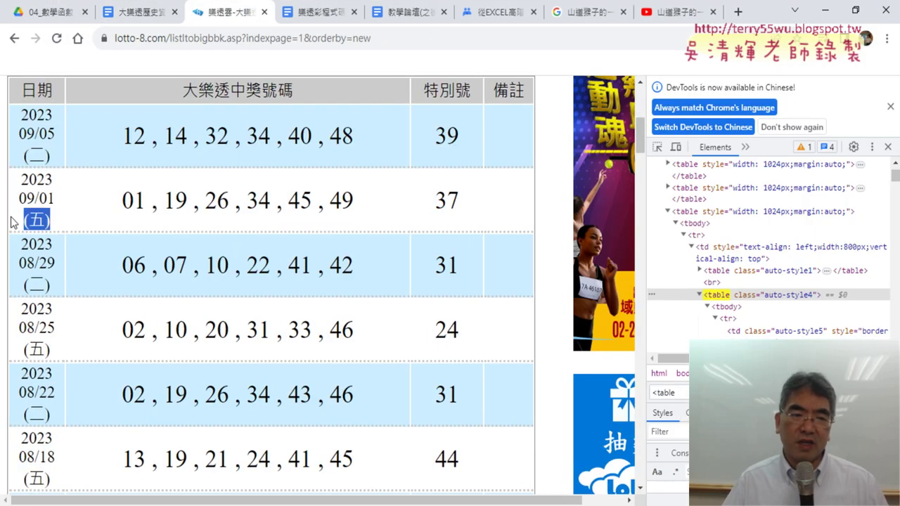
{"action": "left_click", "coordinate": [256, 203]}
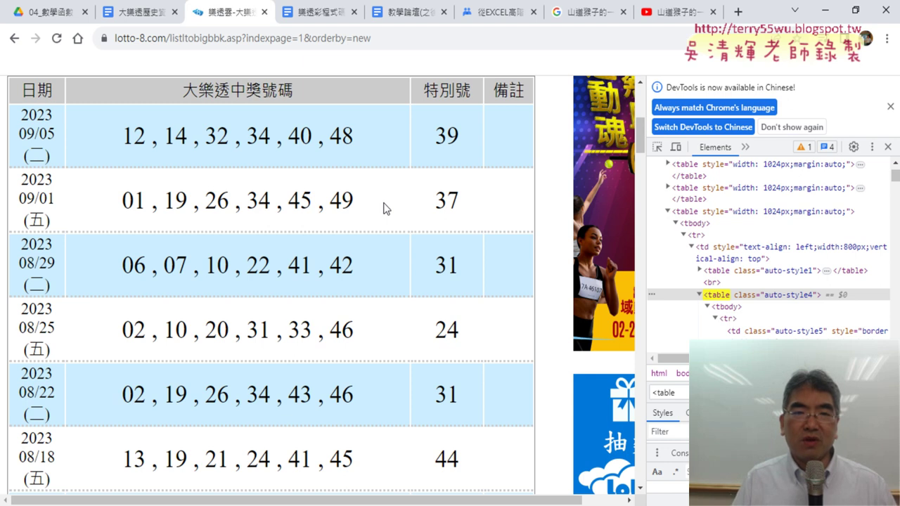